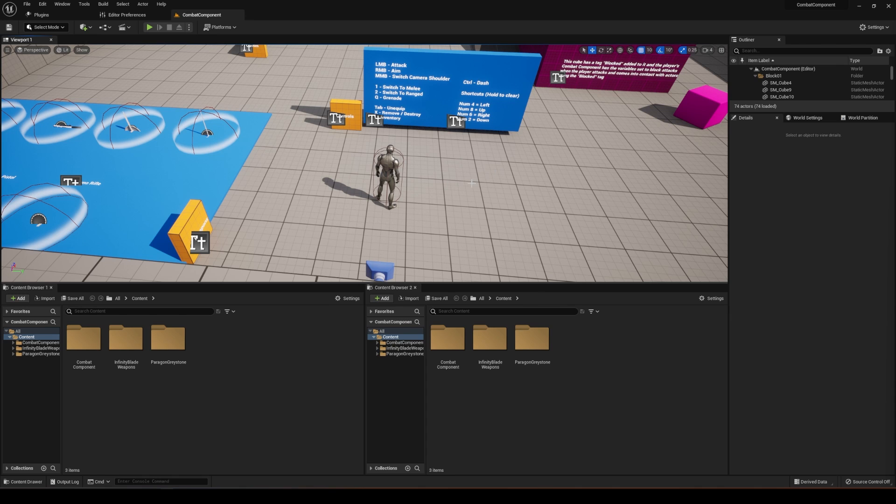
- Duplicate the BP_Sword blueprint as BP_Sword_Custom and place a copy in the level near the character
{"action": "right_click_drag", "start_coordinate": [404, 184], "coordinate": [378, 192]}
{"action": "left_click", "coordinate": [324, 185]}
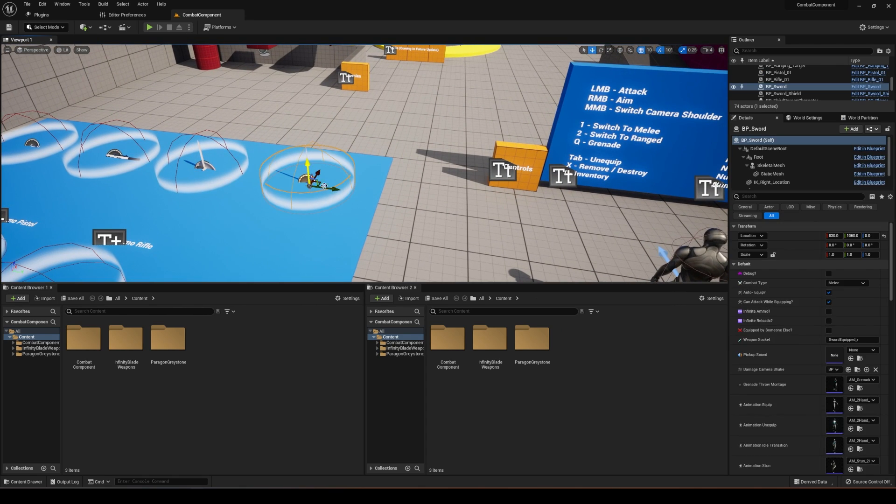
{"action": "key", "text": "ctrl+b"}
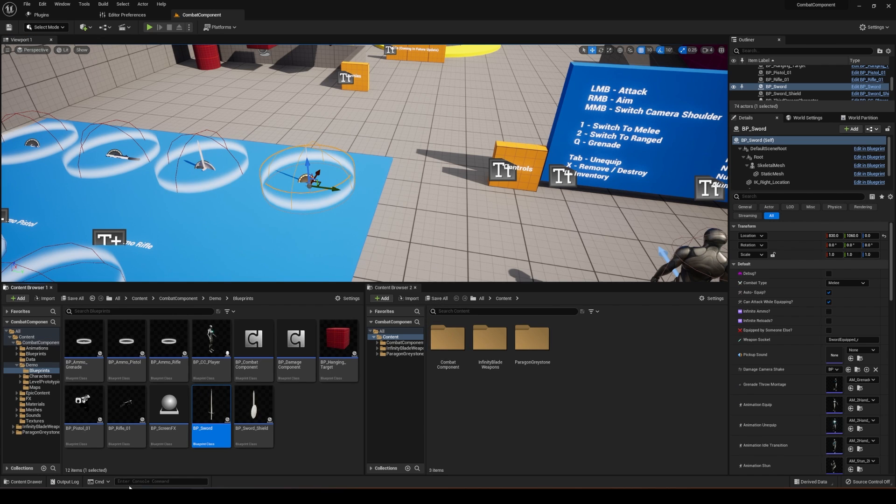
{"action": "right_click", "coordinate": [209, 408]}
{"action": "left_click", "coordinate": [241, 302]}
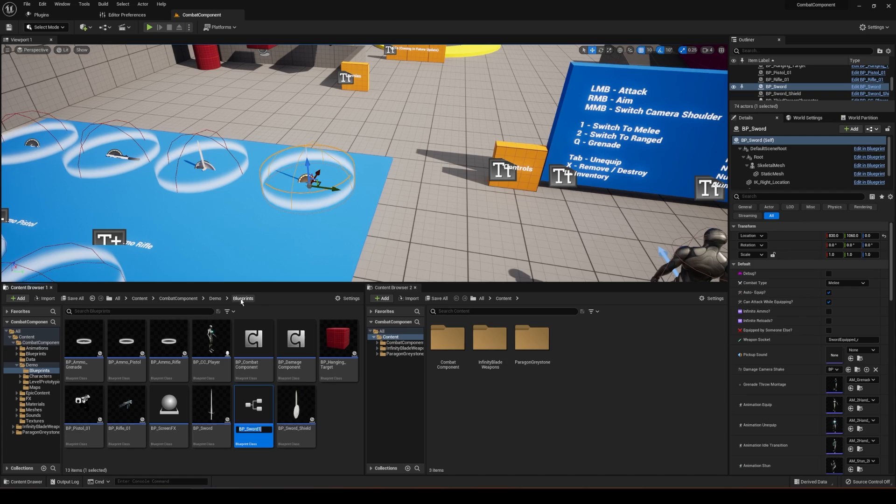
{"action": "type", "text": "BP_Sword_Custom"}
{"action": "key", "text": "Return"}
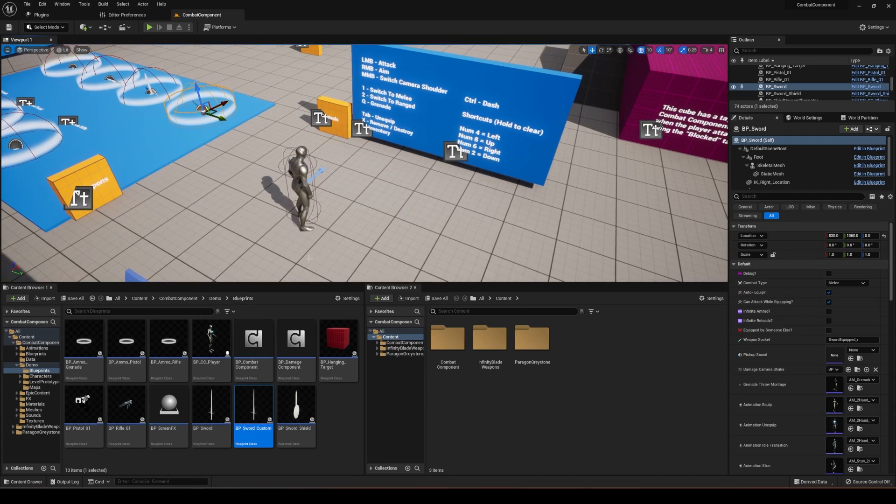
{"action": "left_click_drag", "start_coordinate": [254, 166], "coordinate": [253, 165]}
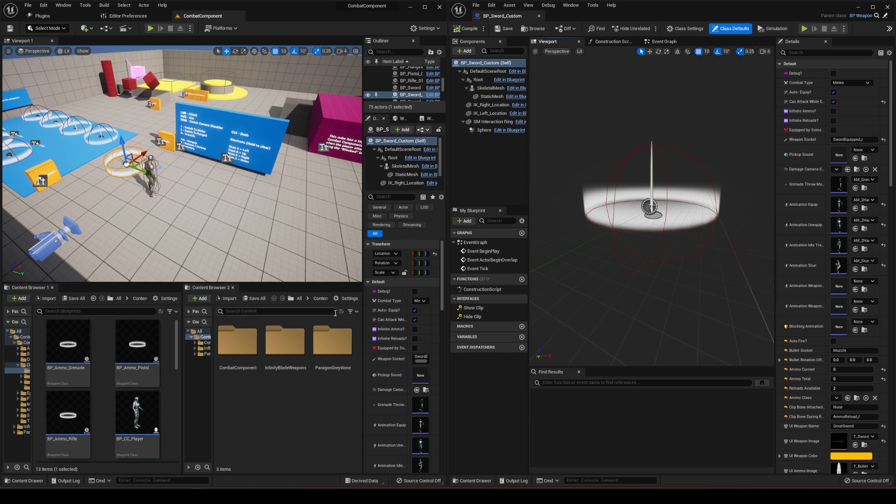
- Filter the InfinityBladeWeapons folder to show only Skeletal Mesh assets
{"action": "left_click", "coordinate": [351, 311]}
{"action": "left_click", "coordinate": [376, 139]}
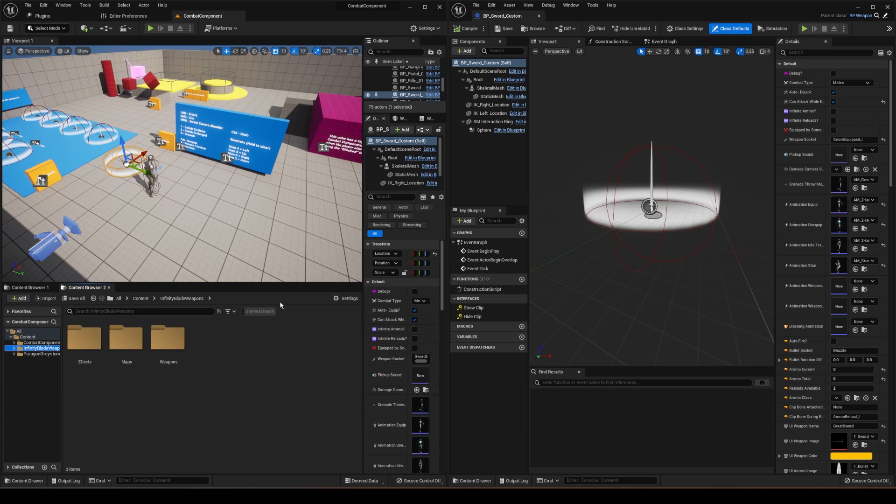
{"action": "left_click", "coordinate": [262, 311]}
- Assign the SK_Blade_BlackKnight mesh to the SkeletalMesh component of BP_Sword_Custom
{"action": "left_click", "coordinate": [490, 88]}
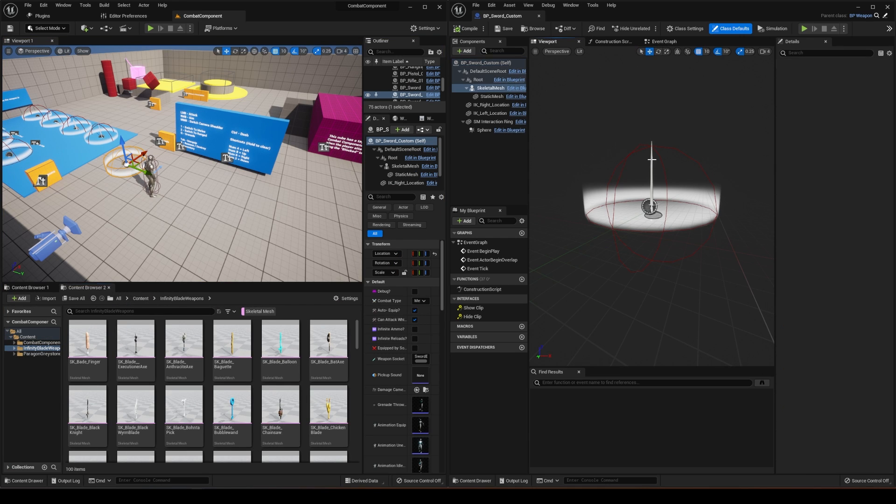
{"action": "scroll", "coordinate": [310, 392], "scroll_direction": "up", "scroll_amount": 3, "text": "ctrl"}
{"action": "scroll", "coordinate": [310, 392], "scroll_direction": "down", "scroll_amount": 1}
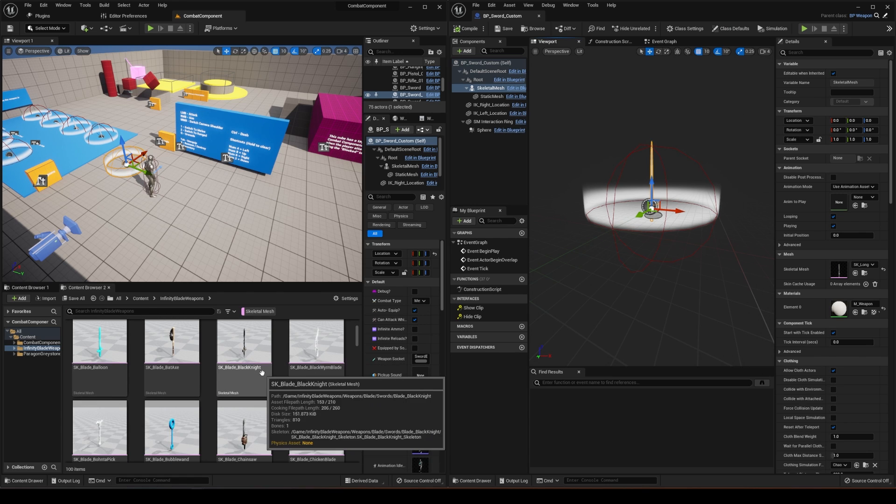
{"action": "left_click_drag", "start_coordinate": [243, 343], "coordinate": [847, 283]}
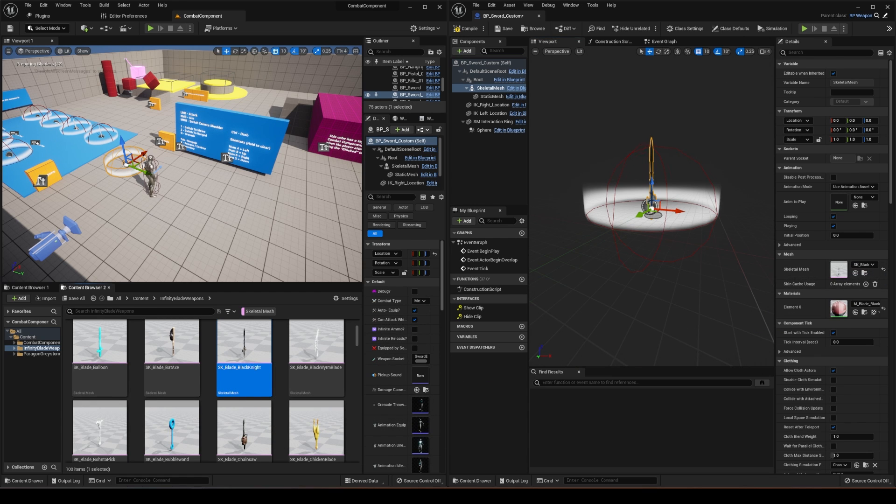
{"action": "key", "text": "f"}
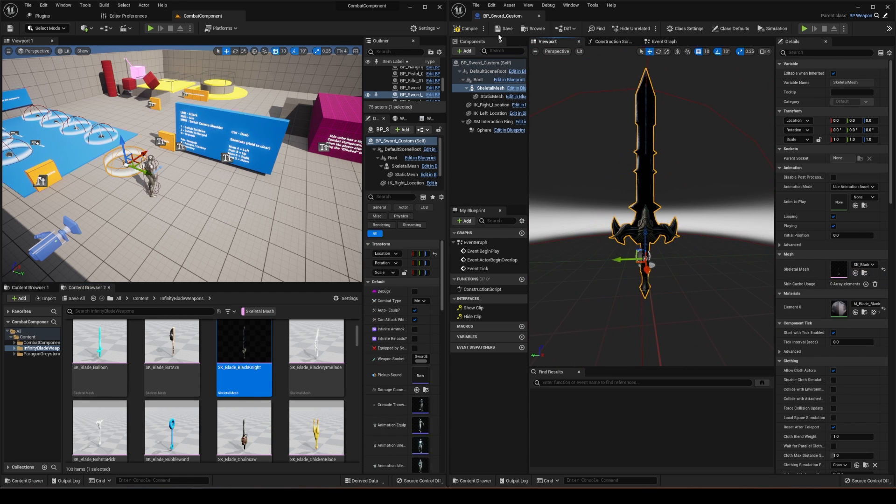
- Enable the Debug? option on the third-person character's BP_CombatComponent in the level
{"action": "key", "text": "alt+p"}
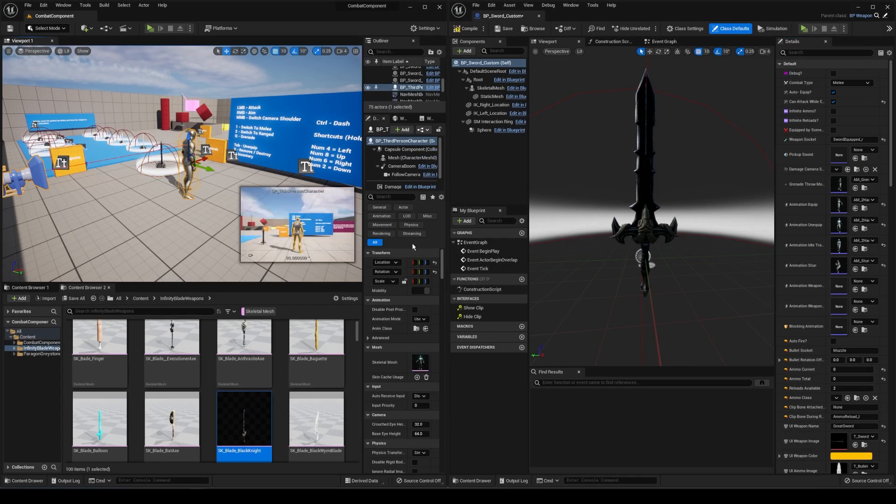
{"action": "scroll", "coordinate": [392, 164], "scroll_direction": "down", "scroll_amount": 2}
{"action": "left_click", "coordinate": [414, 236]}
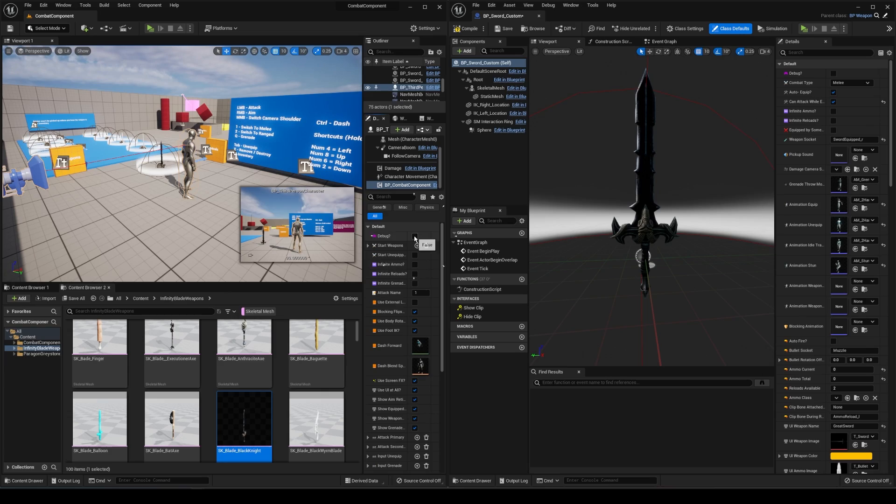
- Playtest the level by equipping the custom sword and attacking with it, and end the session
{"action": "right_click_drag", "start_coordinate": [186, 158], "coordinate": [186, 182]}
{"action": "left_click", "coordinate": [151, 29]}
{"action": "key", "text": "a"}
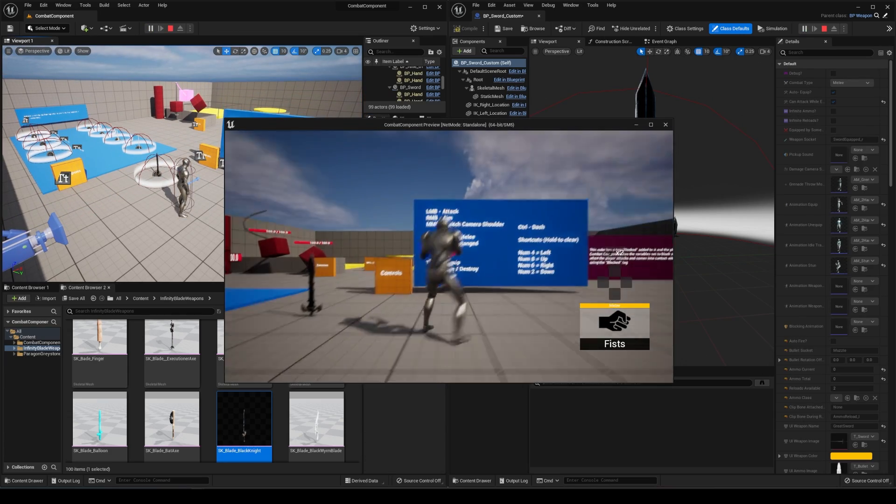
{"action": "key", "text": "w"}
{"action": "left_click", "coordinate": [449, 257]}
{"action": "left_click", "coordinate": [449, 256]}
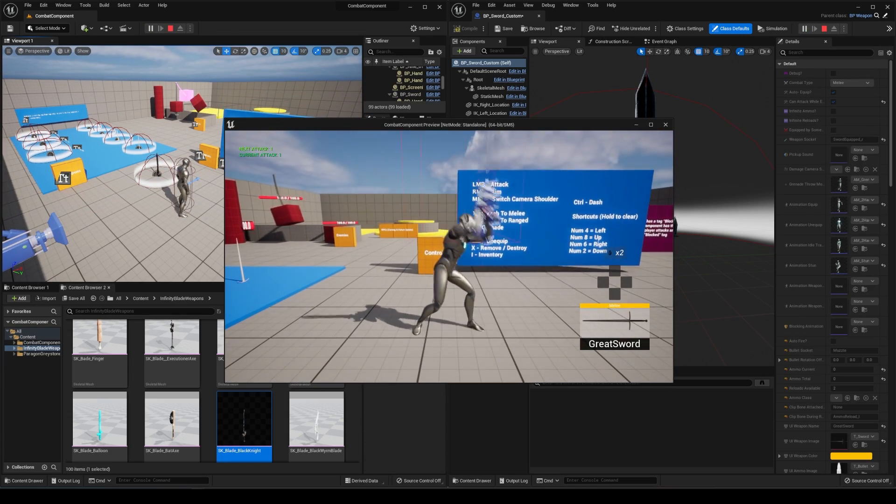
{"action": "left_click", "coordinate": [449, 257]}
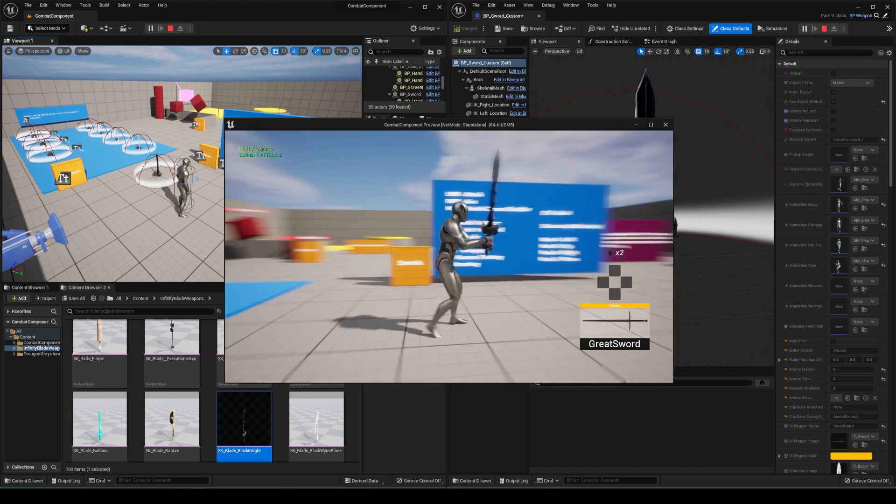
{"action": "key", "text": "Escape"}
- Expand the sword's Attack Pattern entries, open the AM_2Hand_Attack_01 montage and inspect its Damage notify settings
{"action": "scroll", "coordinate": [804, 154], "scroll_direction": "down", "scroll_amount": 7}
{"action": "left_click", "coordinate": [780, 228]}
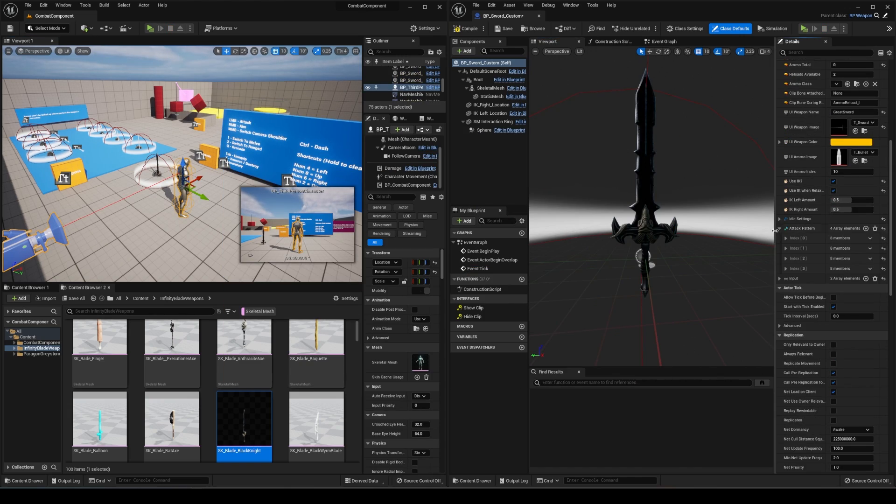
{"action": "left_click_drag", "start_coordinate": [775, 229], "coordinate": [700, 233]}
{"action": "left_click", "coordinate": [711, 249]}
{"action": "left_click", "coordinate": [710, 238]}
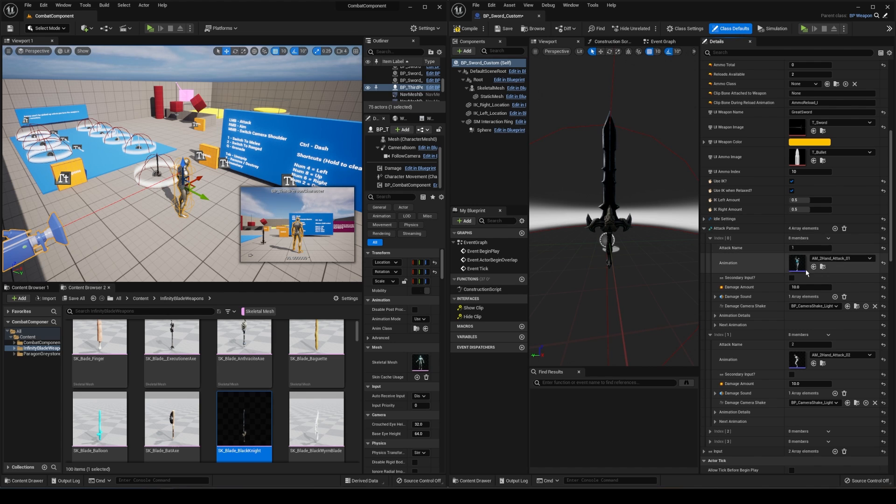
{"action": "mouse_move", "coordinate": [630, 288]}
{"action": "left_mouse_down"}
{"action": "mouse_move", "coordinate": [671, 288]}
{"action": "mouse_move", "coordinate": [646, 287]}
{"action": "left_mouse_up"}
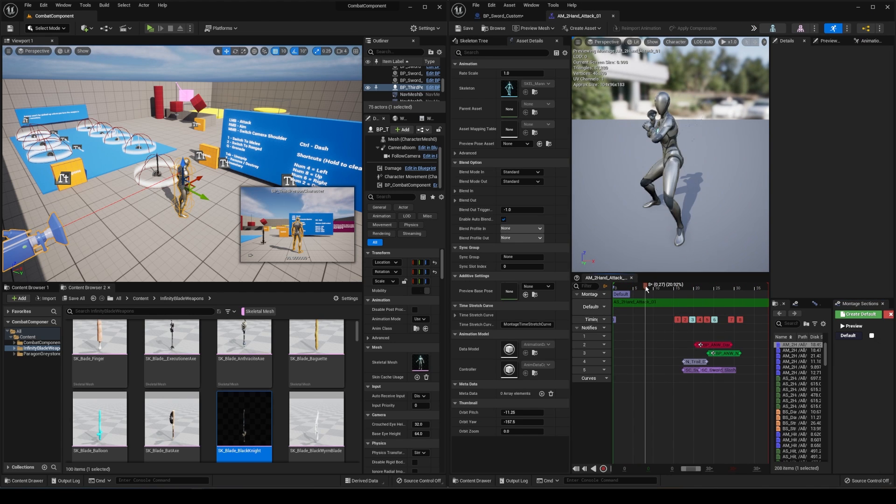
{"action": "left_click", "coordinate": [719, 345]}
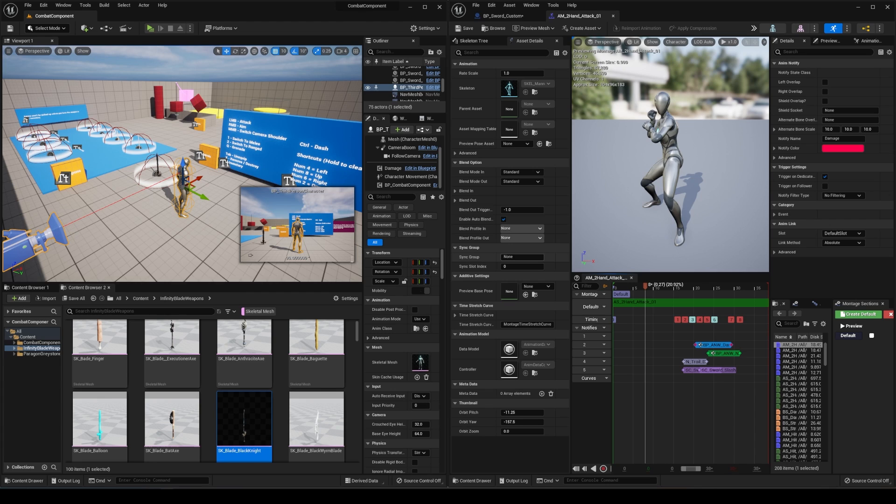
- Find BP_Fist in the CombatComponent Blueprints folder, open its AM_Punch_1 montage and inspect the Damage notify settings
{"action": "left_click", "coordinate": [30, 288]}
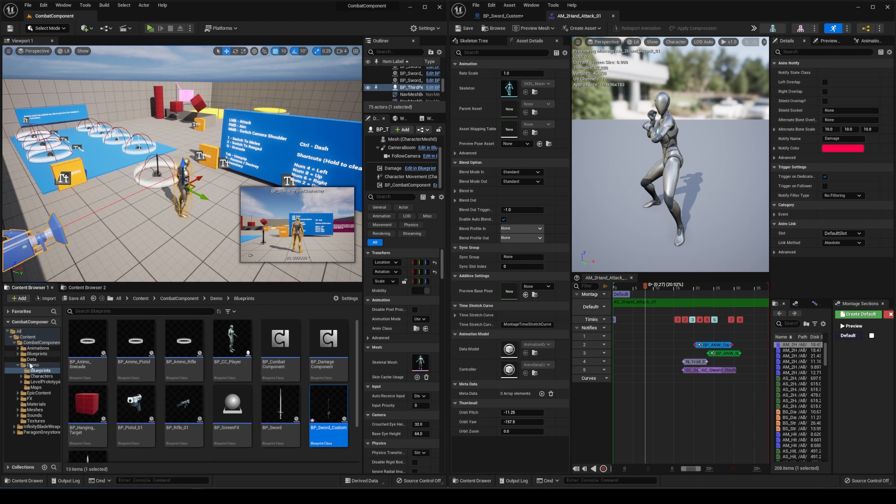
{"action": "left_click", "coordinate": [37, 354]}
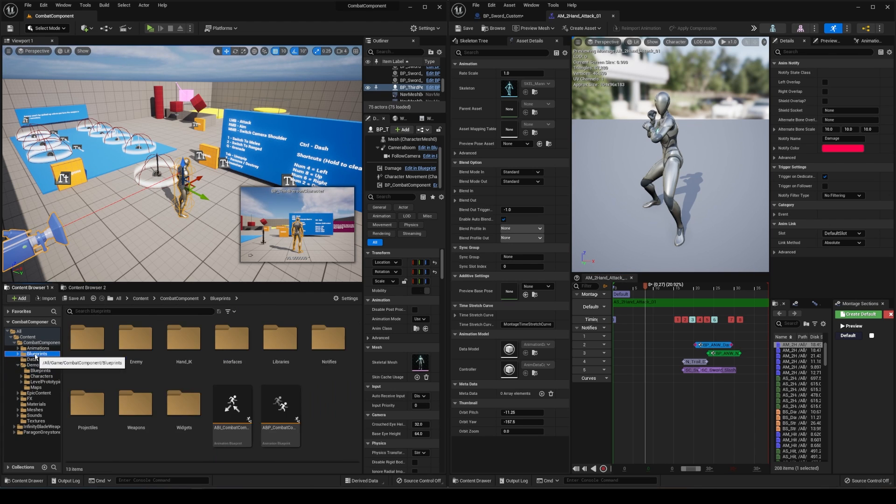
{"action": "type", "text": "fist"}
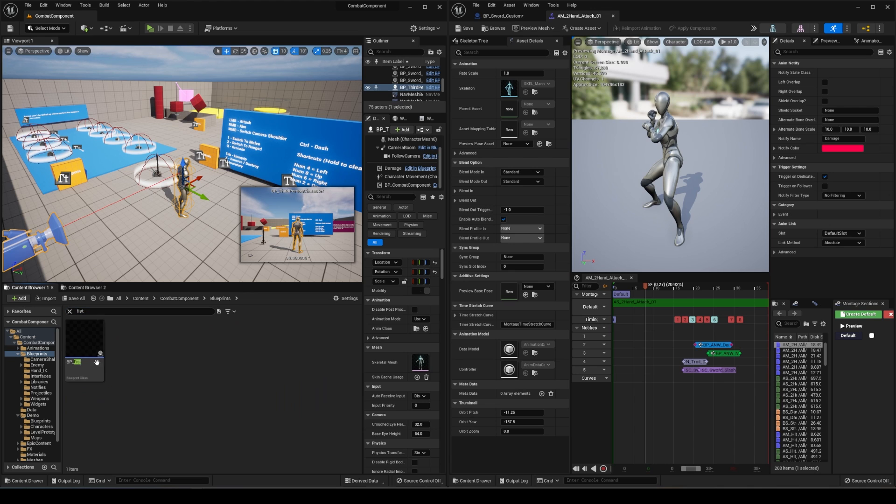
{"action": "double_click", "coordinate": [84, 345]}
{"action": "left_click_drag", "start_coordinate": [640, 288], "coordinate": [646, 290]}
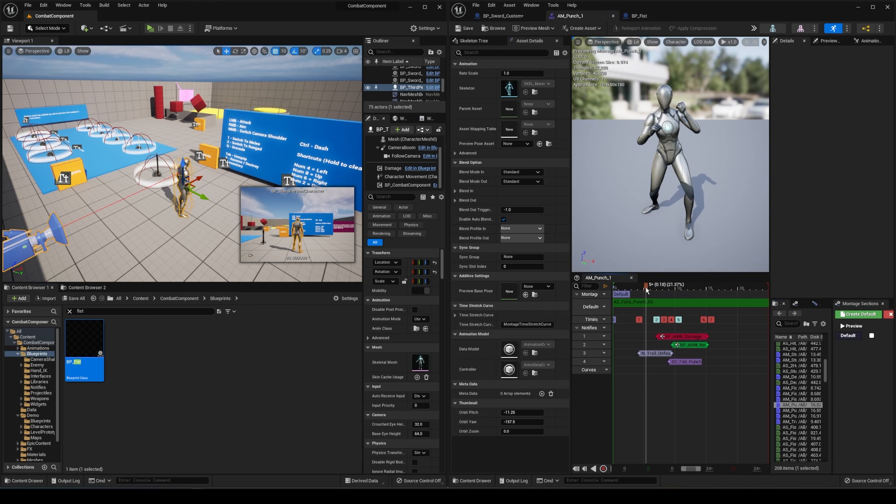
{"action": "left_click", "coordinate": [697, 337]}
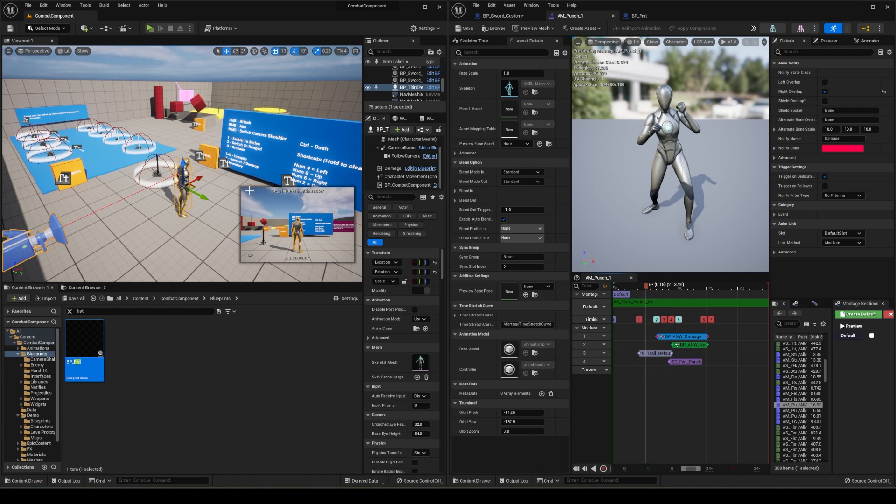
- Playtest the fist attacks to check their damage area, and end the session
{"action": "key", "text": "alt+p"}
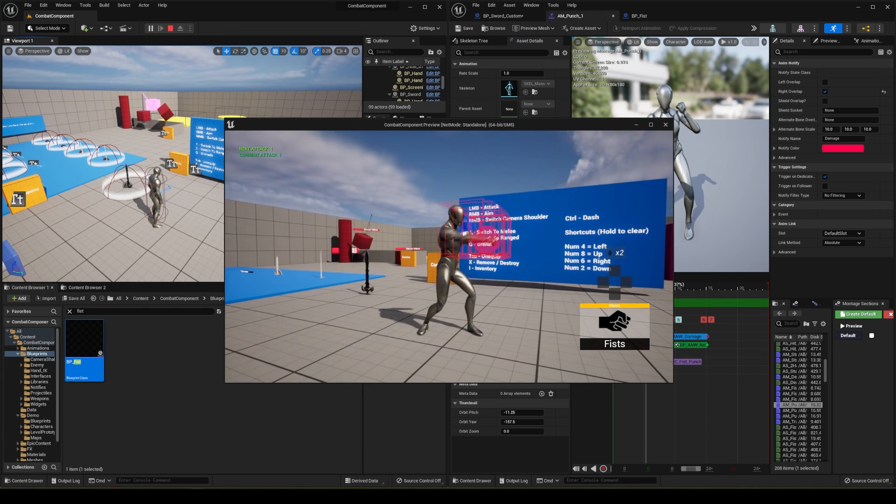
{"action": "left_click", "coordinate": [449, 256]}
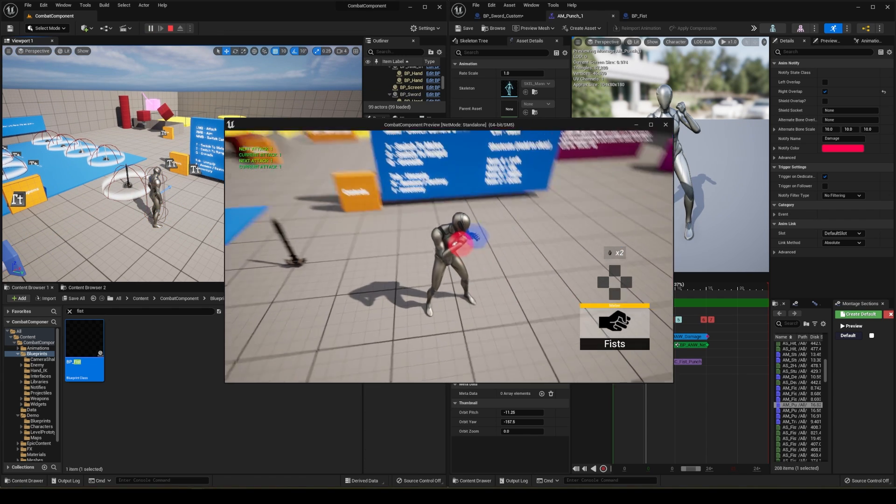
{"action": "key", "text": "Escape"}
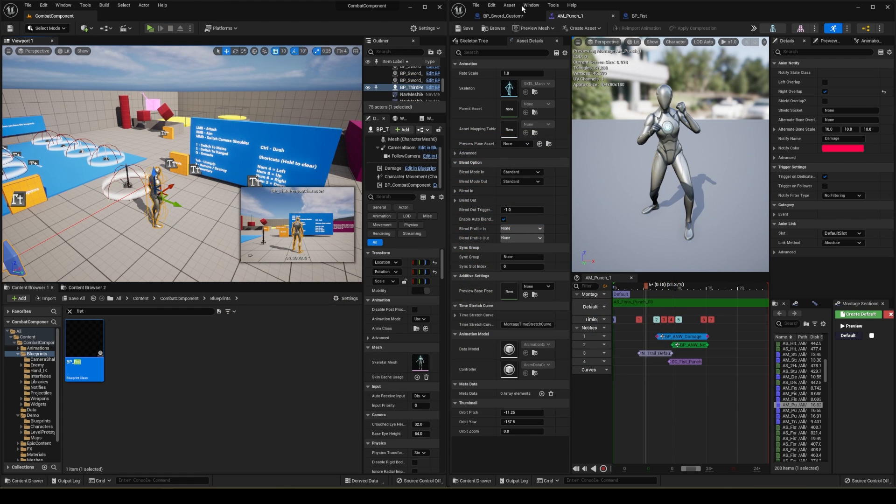
- In BP_Sword_Custom, turn off IK, place IK_Right_Location near the blade's tip at Z 90 and enlarge its sphere
{"action": "left_click", "coordinate": [503, 18]}
{"action": "left_click", "coordinate": [731, 28]}
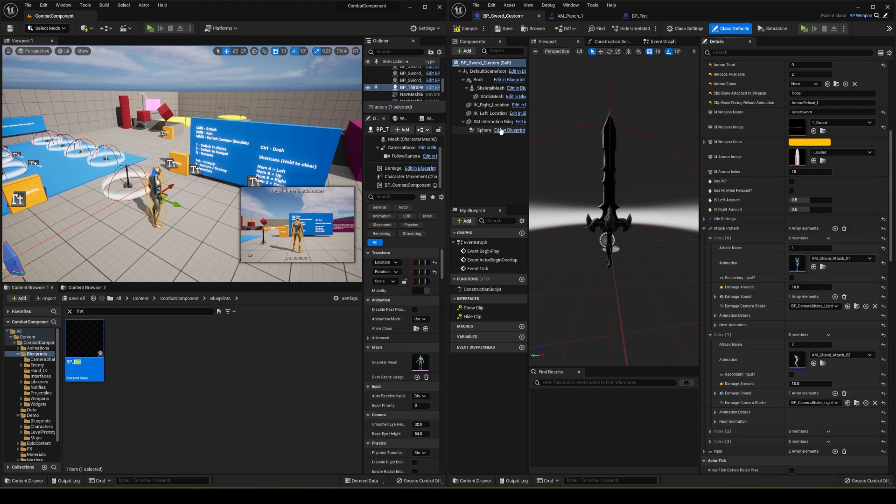
{"action": "left_click", "coordinate": [490, 105]}
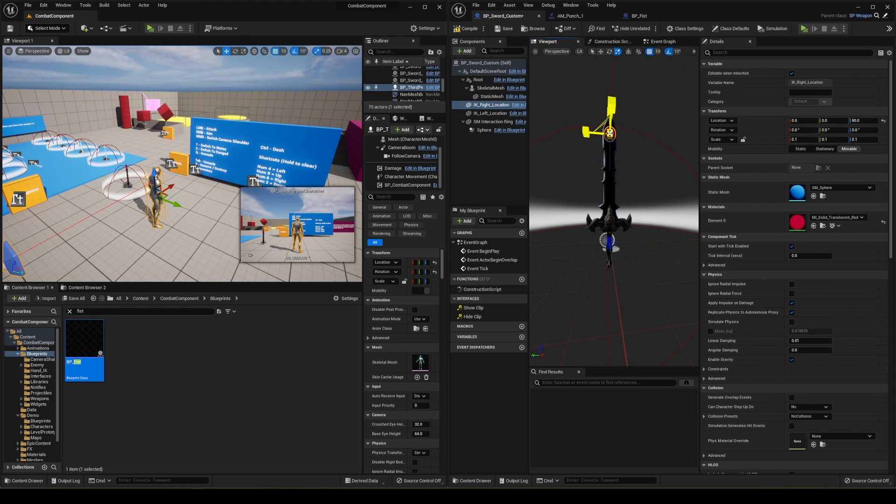
- Open AM_2Hand_Attack_01 from the sword's first attack entry and enable Right Overlap on its Damage notify
{"action": "left_click", "coordinate": [730, 30]}
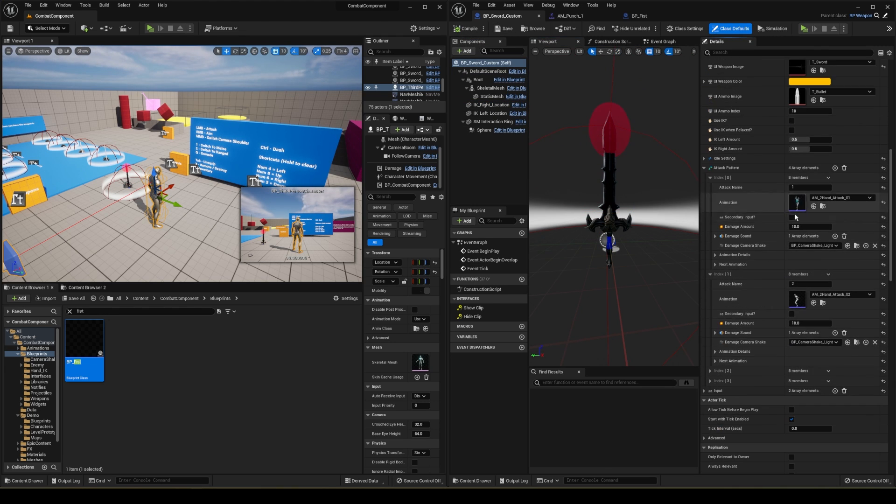
{"action": "double_click", "coordinate": [797, 199]}
{"action": "left_click_drag", "start_coordinate": [633, 289], "coordinate": [644, 288]}
{"action": "left_click", "coordinate": [714, 345]}
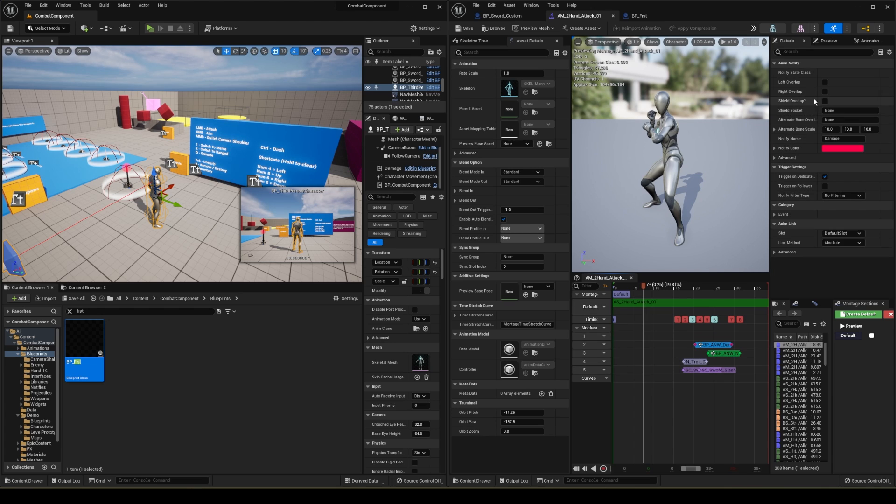
- Playtest the level again by equipping the custom sword and attacking to check its overlap sphere
{"action": "right_click_drag", "start_coordinate": [201, 154], "coordinate": [186, 165]}
{"action": "key", "text": "alt+p"}
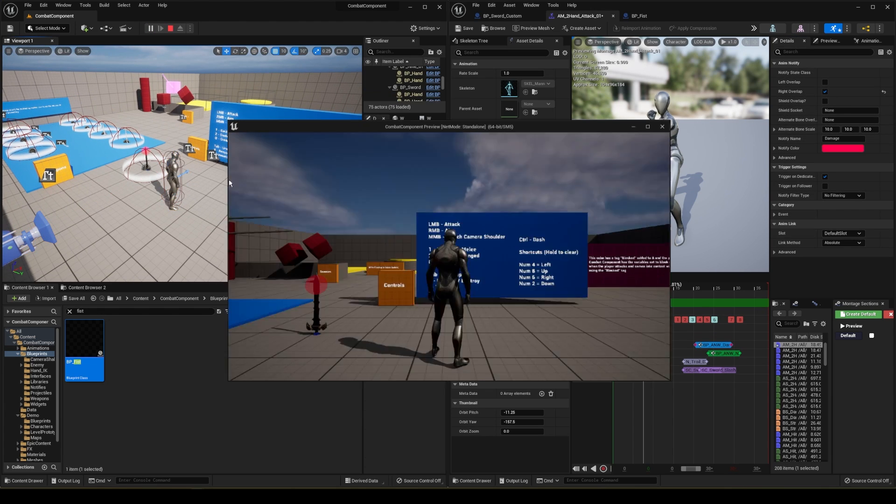
{"action": "key", "text": "e"}
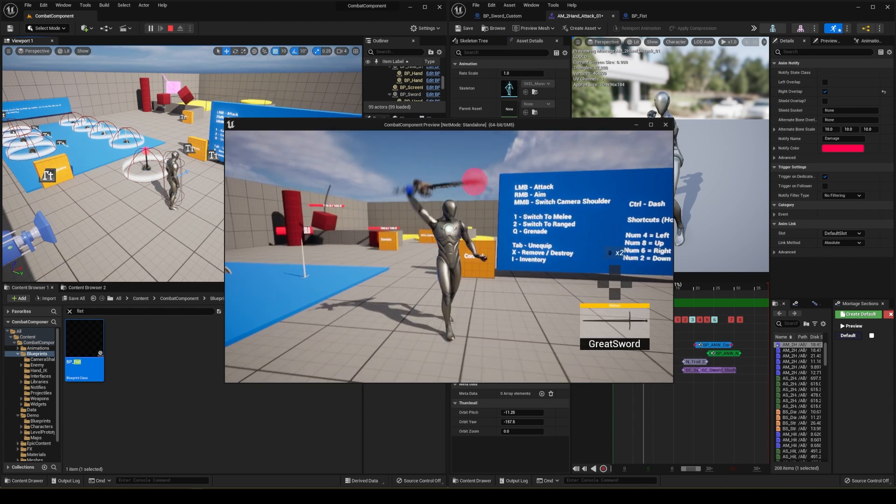
{"action": "left_click", "coordinate": [449, 257]}
{"action": "key", "text": "w"}
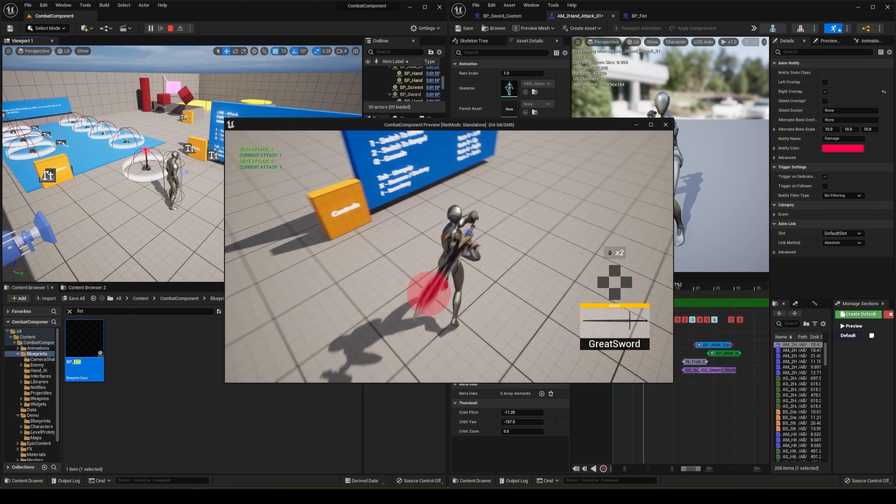
{"action": "left_click", "coordinate": [449, 257]}
- Move the running game preview aside and turn off Right Overlap on the AM_2Hand_Attack_01 Damage notify
{"action": "key", "text": "shift+F1"}
{"action": "left_click_drag", "start_coordinate": [557, 125], "coordinate": [442, 127]}
{"action": "left_click", "coordinate": [825, 92]}
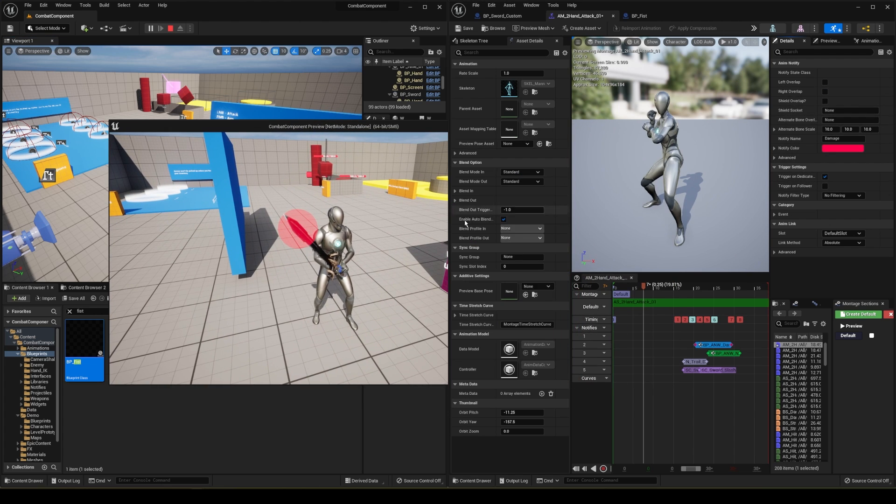
- Playtest attacking with the custom sword beside the pink Blocked cube, with the Damage notify's overlap options off
{"action": "left_click", "coordinate": [318, 177]}
{"action": "key", "text": "w"}
{"action": "left_click", "coordinate": [333, 258]}
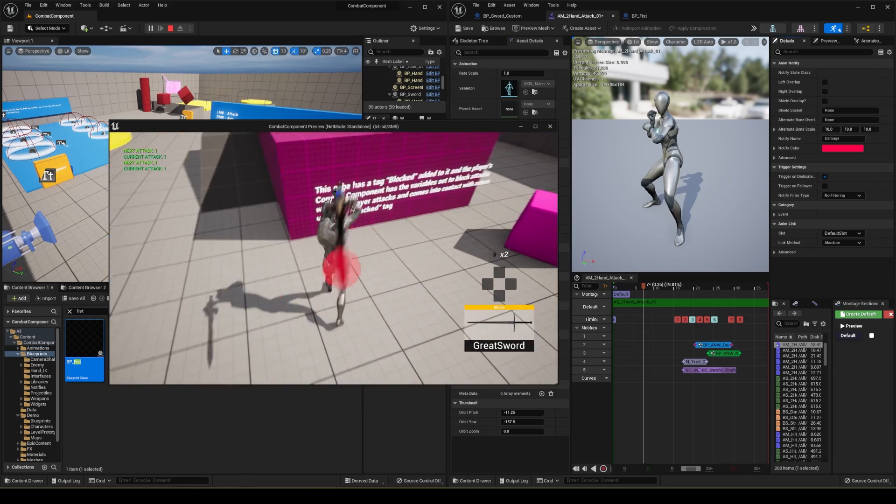
{"action": "left_click", "coordinate": [334, 258]}
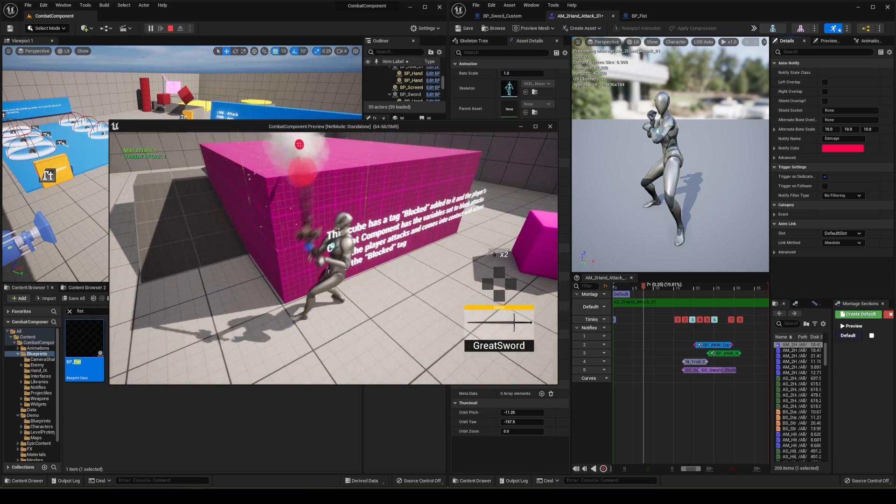
{"action": "key", "text": "Escape"}
- In BP_Sword_Custom, reset IK_Right_Location to its default placement, turn Use IK back on and save the blueprint
{"action": "left_click", "coordinate": [502, 16]}
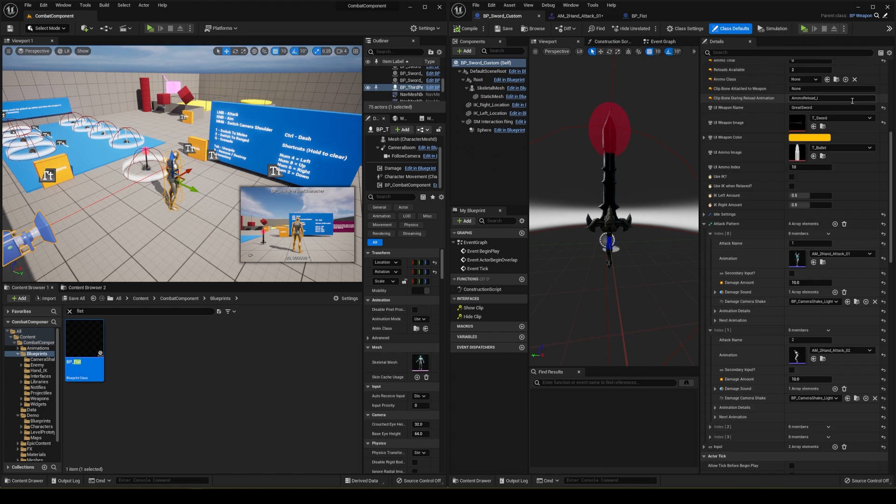
{"action": "scroll", "coordinate": [770, 186], "scroll_direction": "up", "scroll_amount": 6}
{"action": "left_click", "coordinate": [609, 120]}
{"action": "left_click", "coordinate": [883, 110]}
{"action": "left_click", "coordinate": [731, 29]}
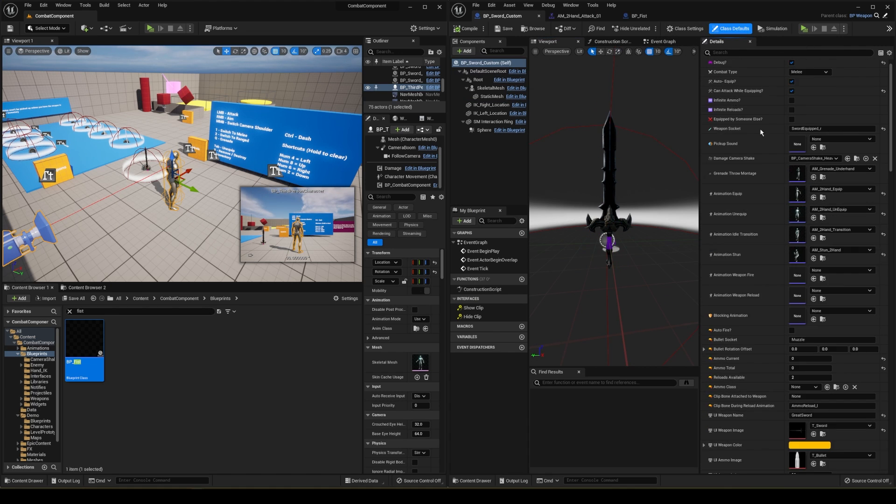
{"action": "scroll", "coordinate": [834, 272], "scroll_direction": "down", "scroll_amount": 5}
{"action": "key", "text": "ctrl+s"}
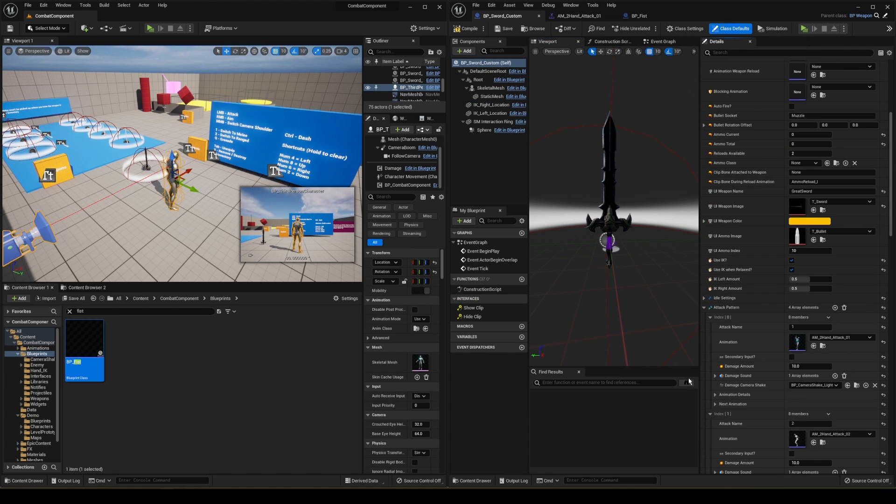
- Turn on Secondary Input for the sword's first two attack entries and playtest attacking with it
{"action": "scroll", "coordinate": [742, 341], "scroll_direction": "down", "scroll_amount": 1}
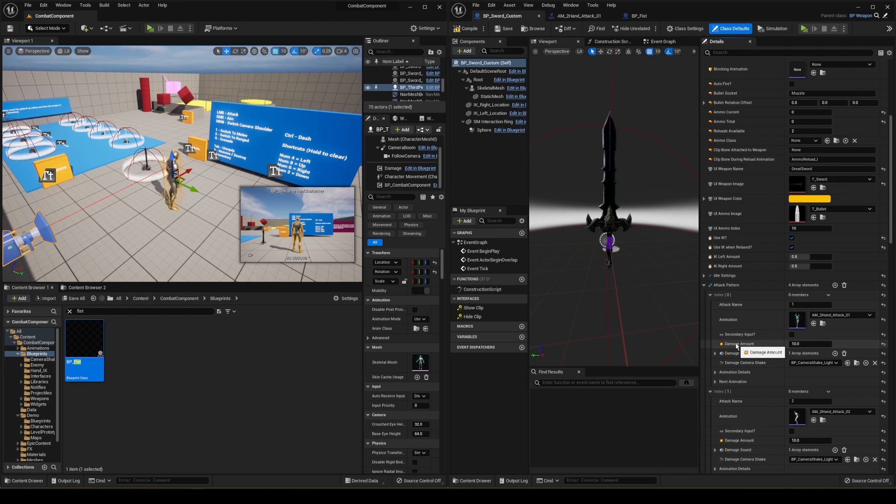
{"action": "left_click", "coordinate": [792, 335]}
{"action": "scroll", "coordinate": [792, 336], "scroll_direction": "down", "scroll_amount": 1}
{"action": "left_click", "coordinate": [791, 408]}
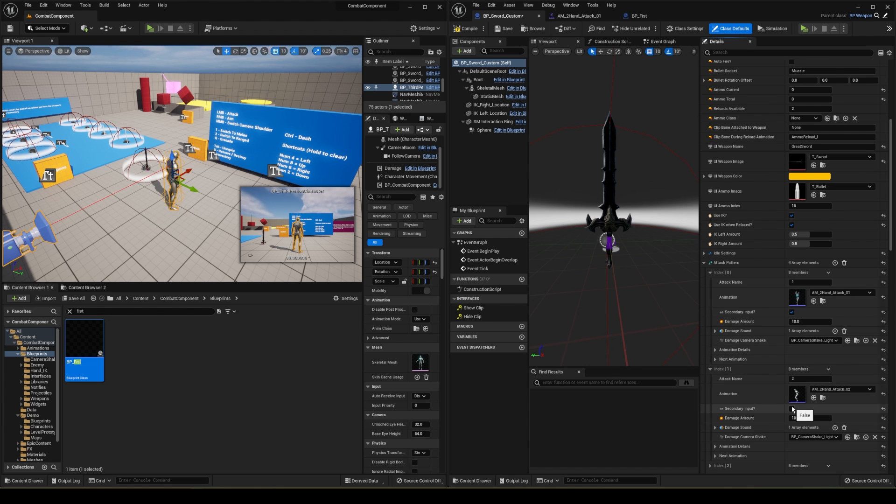
{"action": "key", "text": "alt+p"}
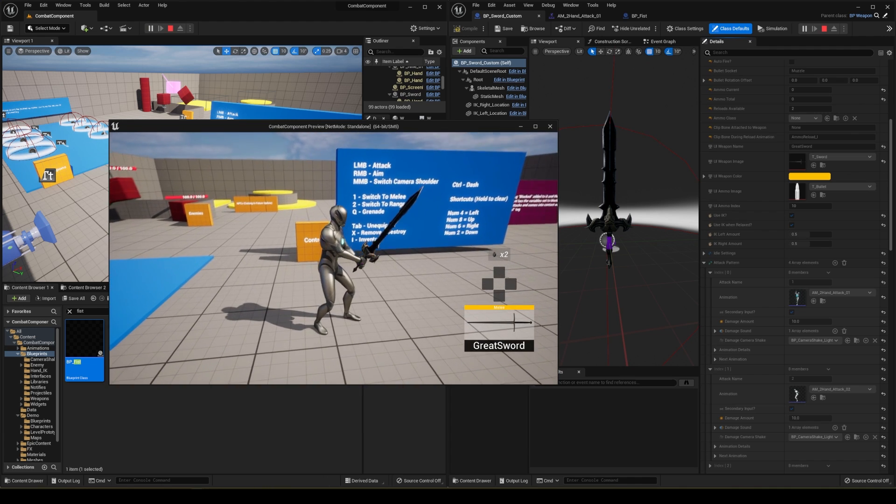
{"action": "key", "text": "Escape"}
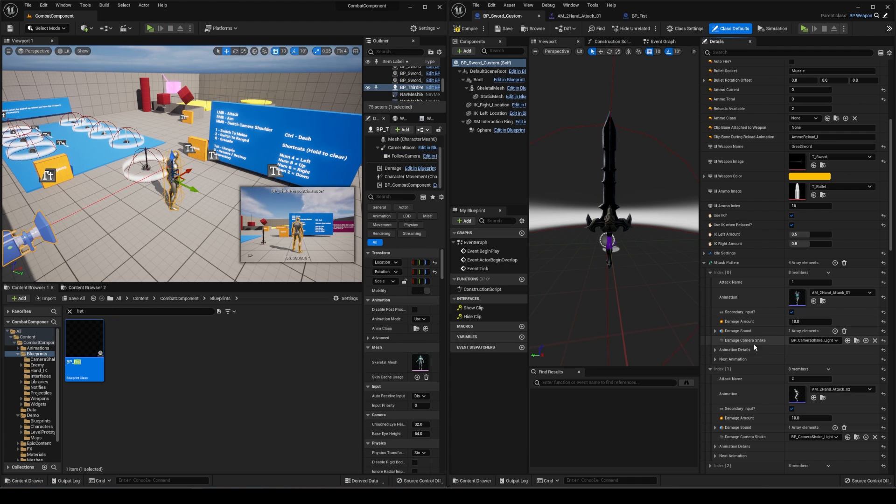
- Examine the BP_DamageComponent settings on the hanging red cube in the level
{"action": "key", "text": "w"}
{"action": "right_click_drag", "start_coordinate": [218, 250], "coordinate": [214, 280]}
{"action": "left_click", "coordinate": [165, 181]}
{"action": "left_click", "coordinate": [405, 185]}
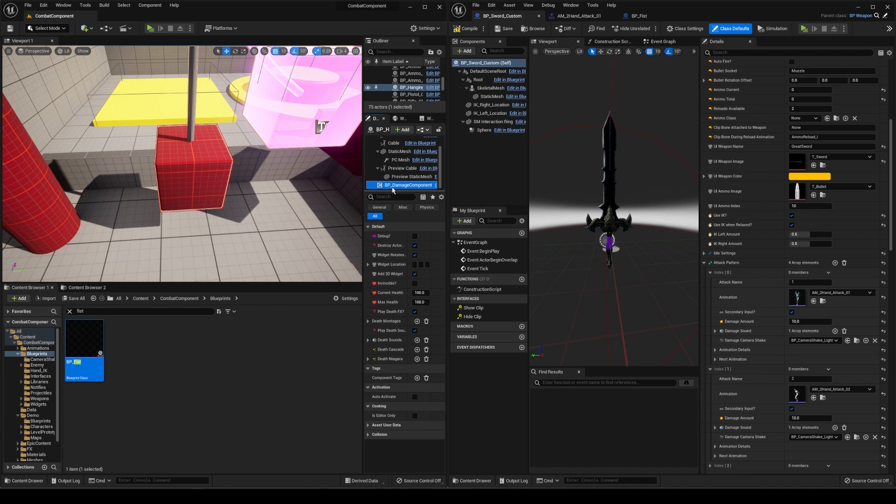
{"action": "key", "text": "s"}
{"action": "mouse_move", "coordinate": [360, 236]}
{"action": "right_mouse_down"}
{"action": "mouse_move", "coordinate": [373, 239]}
{"action": "mouse_move", "coordinate": [360, 237]}
{"action": "right_mouse_up"}
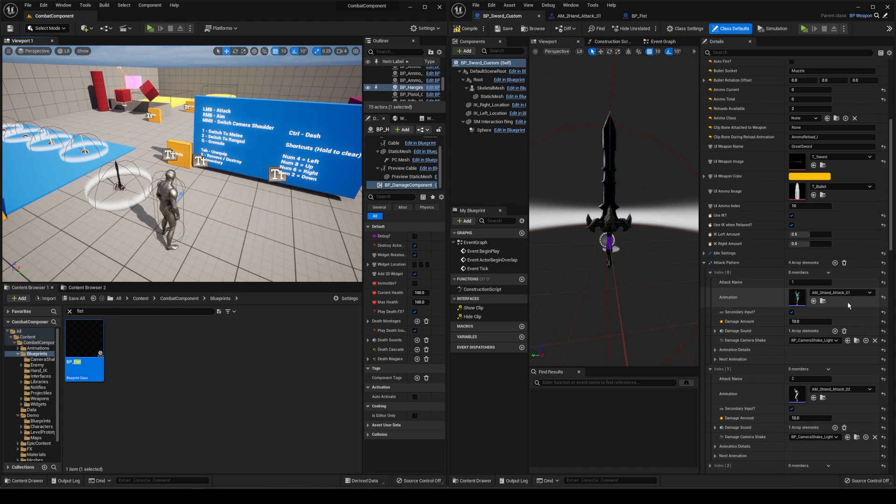
- Examine the Animation Details of the custom sword's first attack entry
{"action": "scroll", "coordinate": [747, 295], "scroll_direction": "down", "scroll_amount": 3}
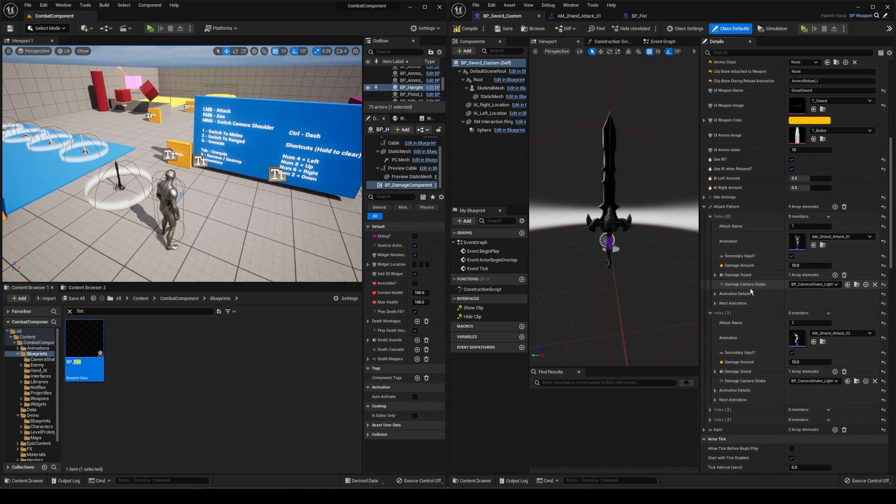
{"action": "left_click", "coordinate": [714, 294]}
{"action": "scroll", "coordinate": [745, 322], "scroll_direction": "down", "scroll_amount": 1}
{"action": "scroll", "coordinate": [746, 321], "scroll_direction": "down", "scroll_amount": 1}
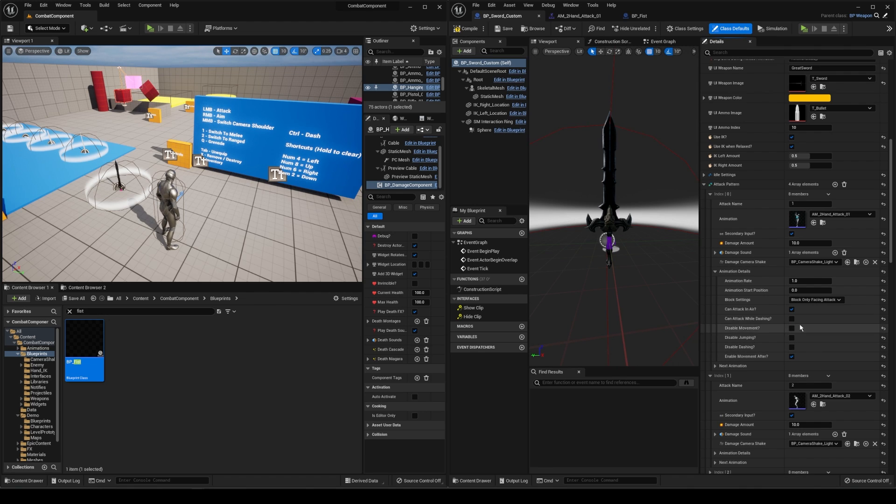
- Place a copy of BP_Sword_Shield on the floor beside the character and bring up its Attack Pattern entries
{"action": "left_click", "coordinate": [55, 145]}
{"action": "key", "text": "ctrl+c"}
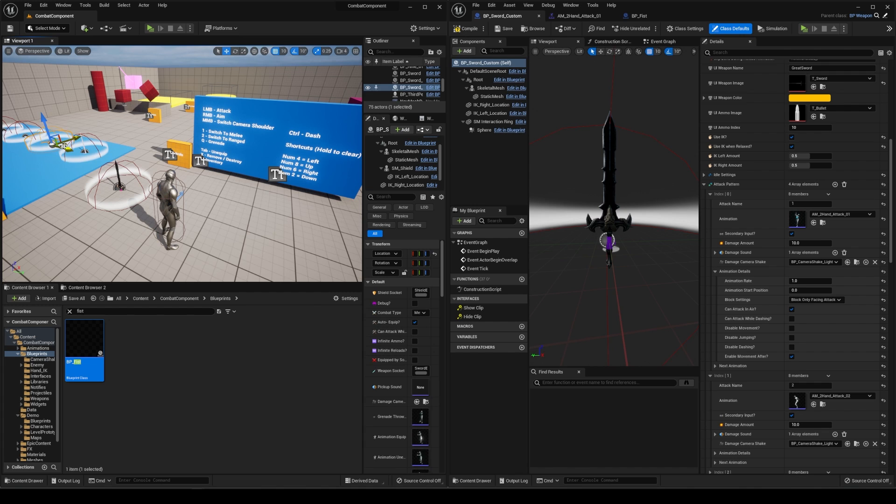
{"action": "key", "text": "ctrl+v"}
{"action": "left_click_drag", "start_coordinate": [364, 224], "coordinate": [279, 252]}
{"action": "scroll", "coordinate": [330, 328], "scroll_direction": "down", "scroll_amount": 3}
{"action": "scroll", "coordinate": [330, 328], "scroll_direction": "down", "scroll_amount": 6}
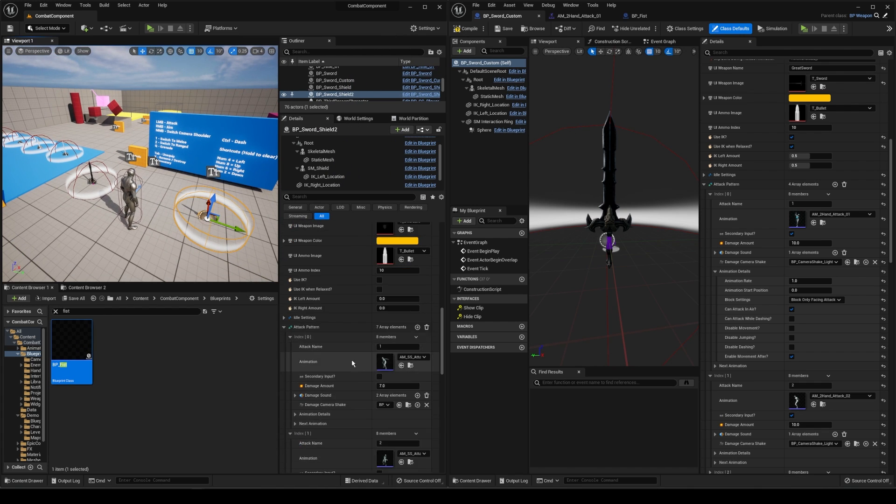
{"action": "scroll", "coordinate": [294, 394], "scroll_direction": "down", "scroll_amount": 5}
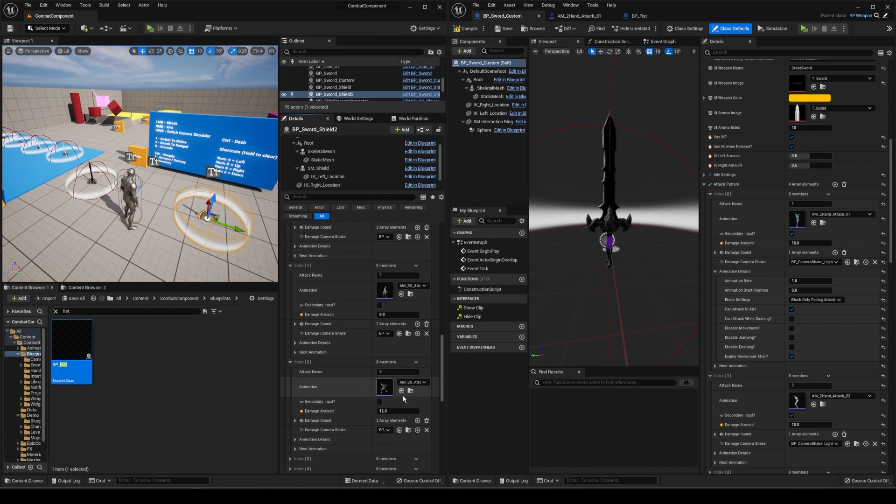
- Playtest the level by equipping the copied sword and shield and attacking
{"action": "key", "text": "alt+p"}
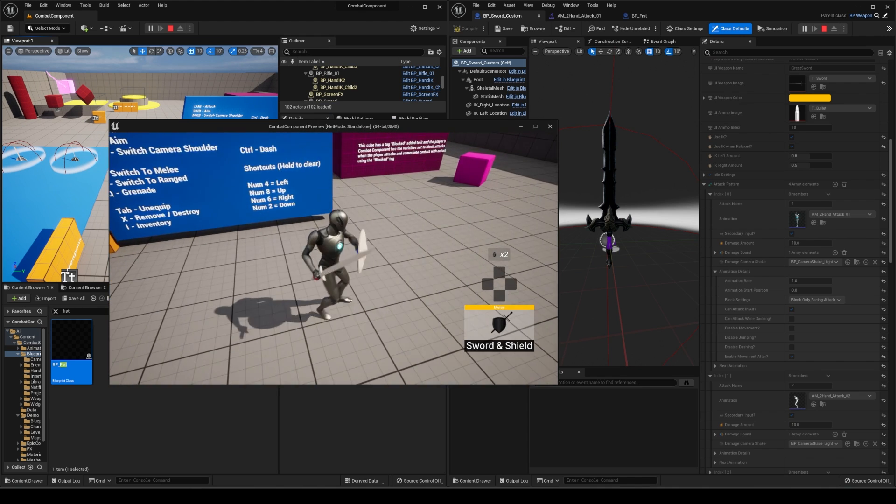
{"action": "left_click", "coordinate": [334, 258]}
{"action": "key", "text": "Escape"}
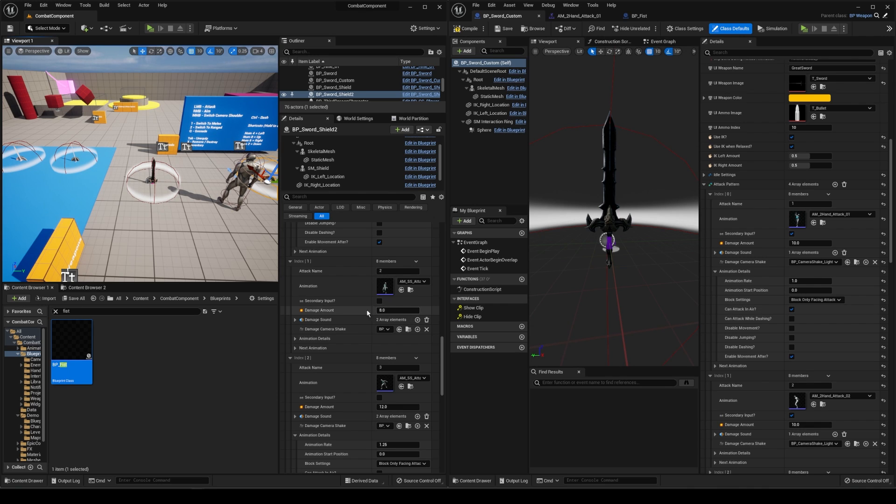
- Examine the Next Animation settings of the first attack entry in BP_Sword_Custom
{"action": "left_click", "coordinate": [724, 272]}
{"action": "left_click", "coordinate": [723, 280]}
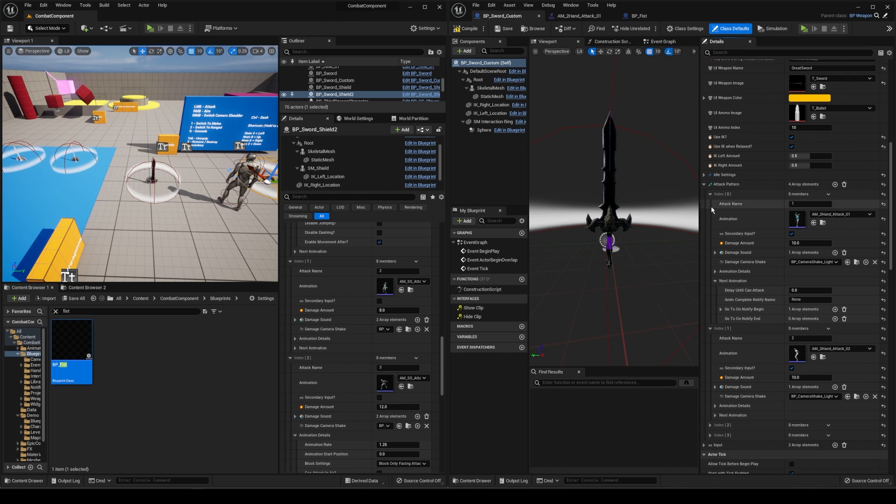
{"action": "left_click", "coordinate": [715, 280]}
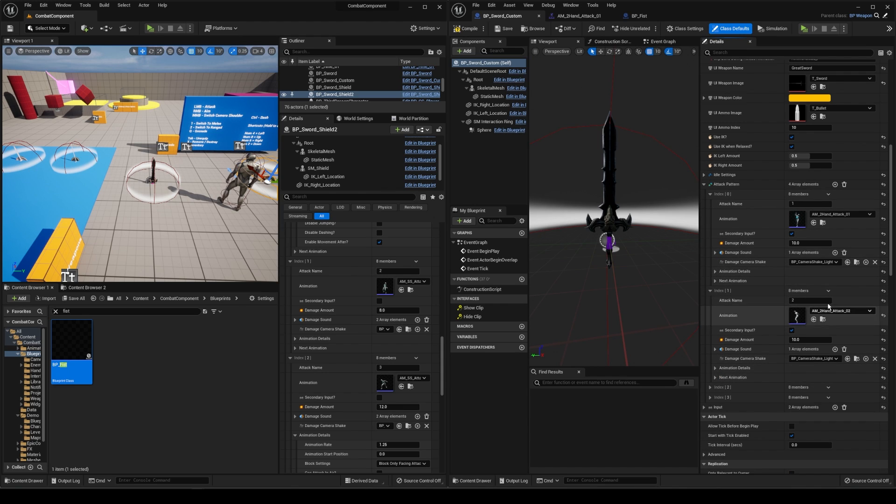
- Compare the Animation Details of the custom sword's Dash-Strike entry with those of its second attack
{"action": "left_click", "coordinate": [710, 195]}
{"action": "left_click", "coordinate": [711, 203]}
{"action": "left_click", "coordinate": [711, 214]}
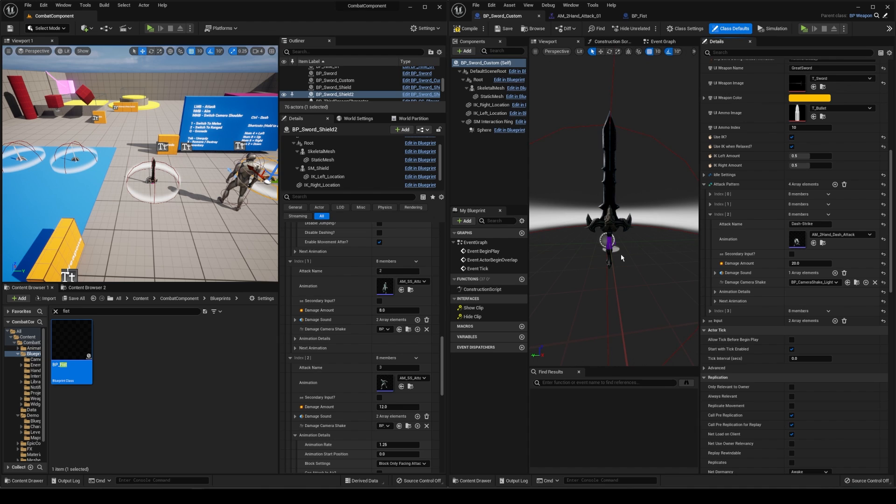
{"action": "left_click", "coordinate": [715, 292]}
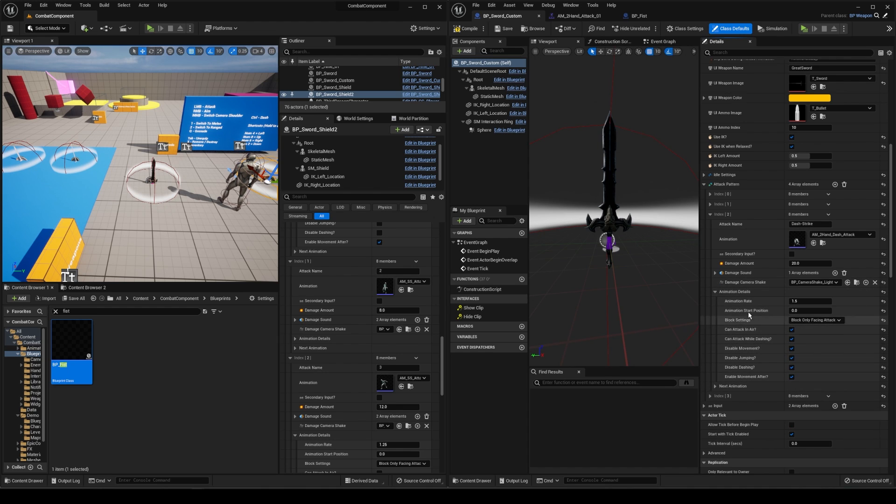
{"action": "left_click", "coordinate": [710, 204]}
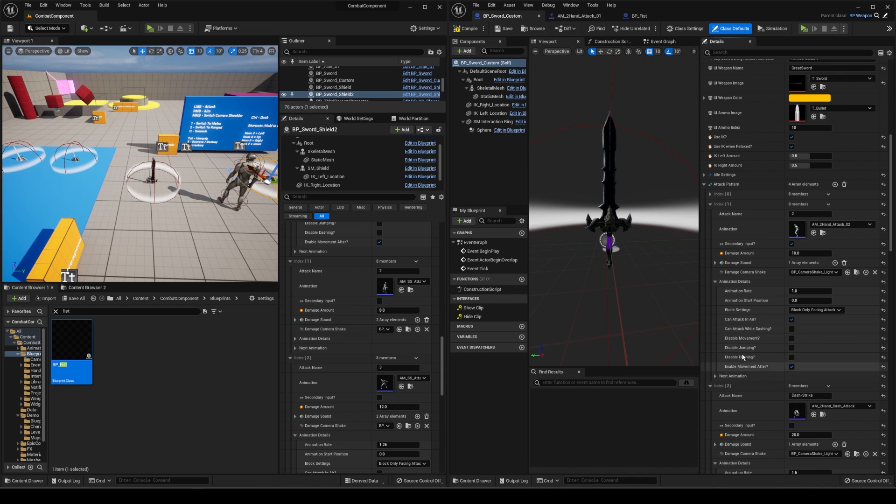
{"action": "left_click", "coordinate": [711, 205]}
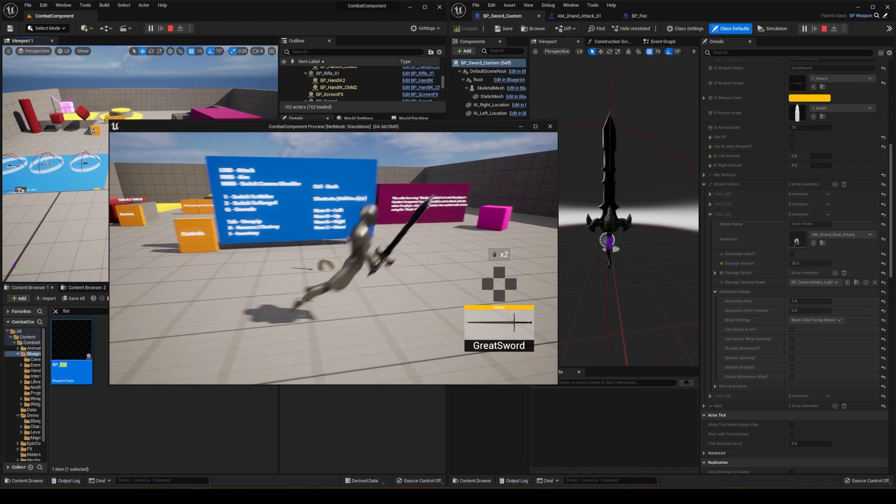
- Playtest the GreatSword's dash strike by attacking during a dash
{"action": "key", "text": "d"}
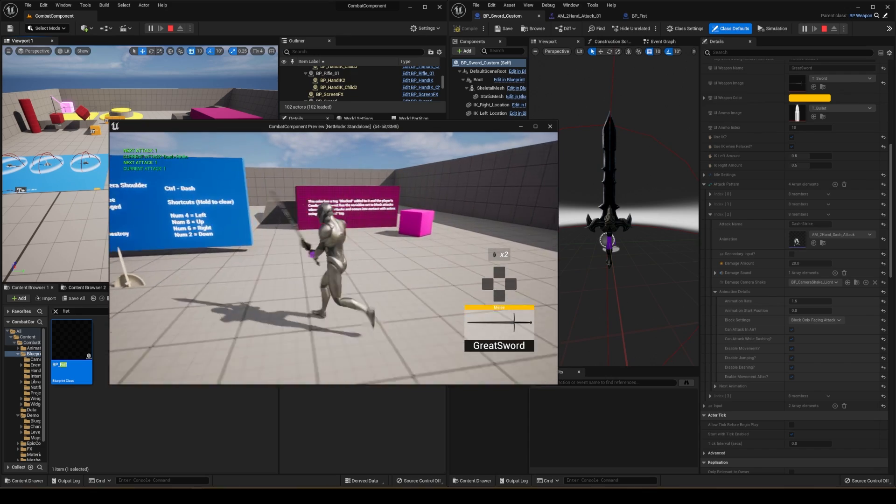
{"action": "key", "text": "ctrl"}
{"action": "left_click", "coordinate": [334, 258]}
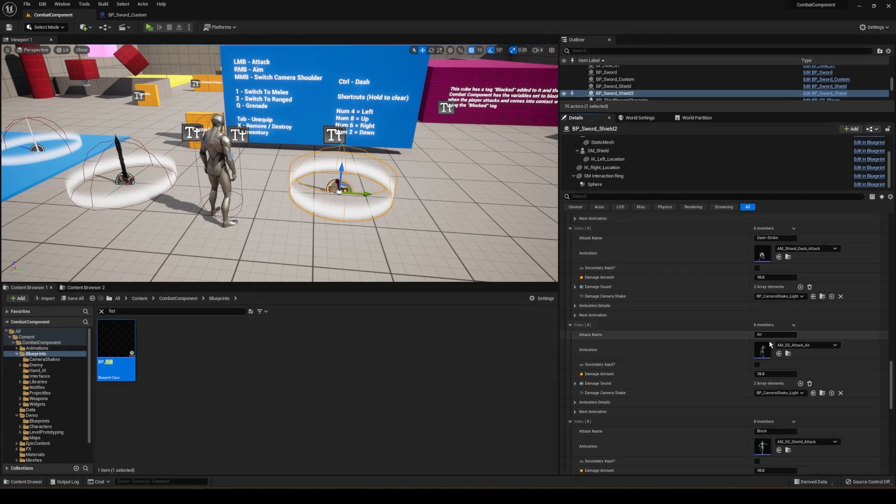
- Examine the Animation Details of BP_Sword_Shield2's Air attack and playtest attacking in mid-air
{"action": "scroll", "coordinate": [769, 340], "scroll_direction": "up", "scroll_amount": 2}
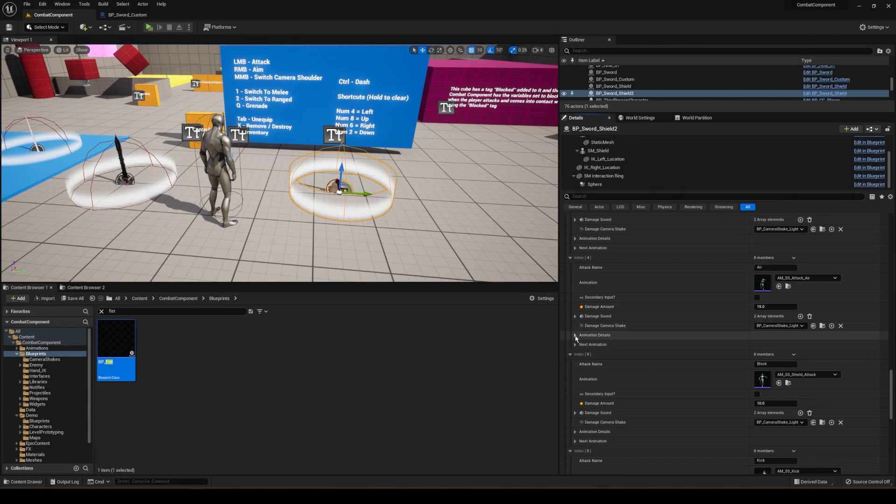
{"action": "left_click", "coordinate": [640, 336]}
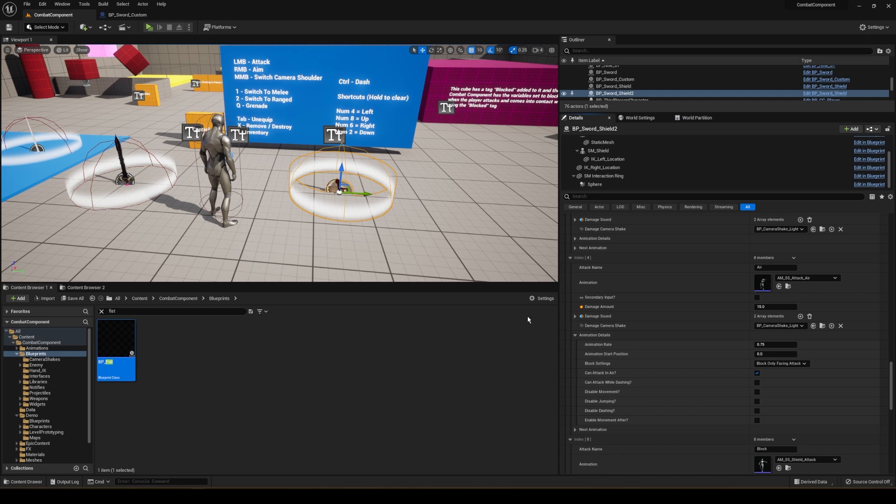
{"action": "key", "text": "alt+p"}
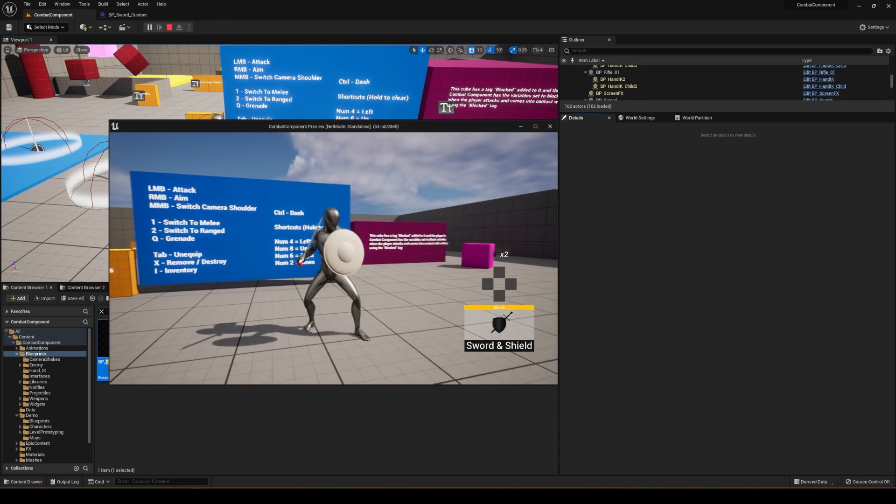
{"action": "key", "text": "space"}
{"action": "left_click", "coordinate": [334, 258]}
{"action": "key", "text": "space"}
{"action": "left_click", "coordinate": [334, 258]}
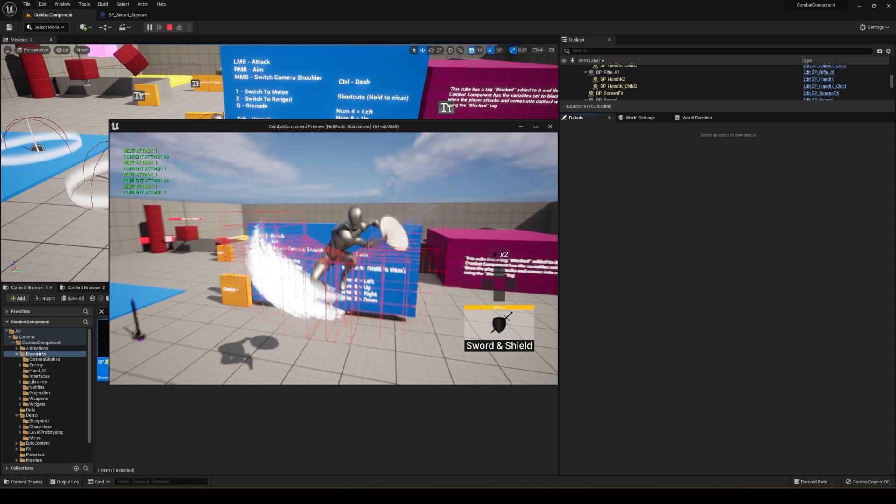
{"action": "key", "text": "Escape"}
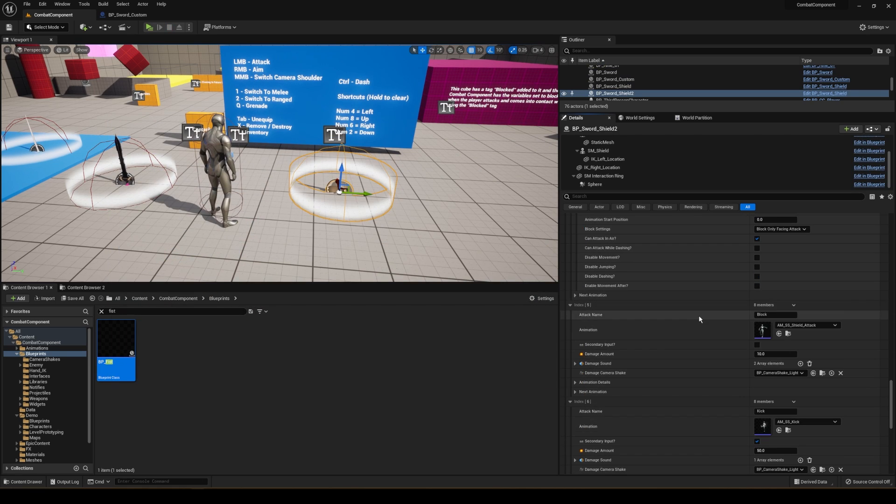
- Playtest the Sword & Shield's block attack and its regular attack sequence
{"action": "key", "text": "alt+p"}
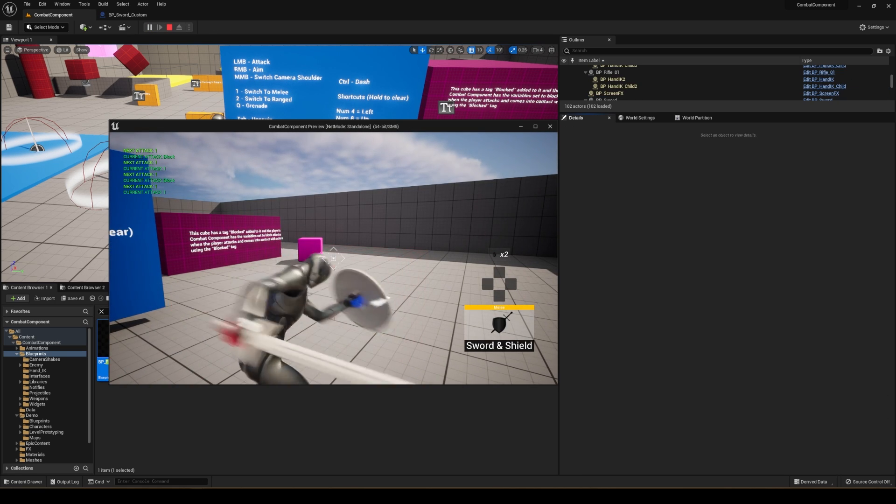
{"action": "key", "text": "Escape"}
{"action": "key", "text": "alt+p"}
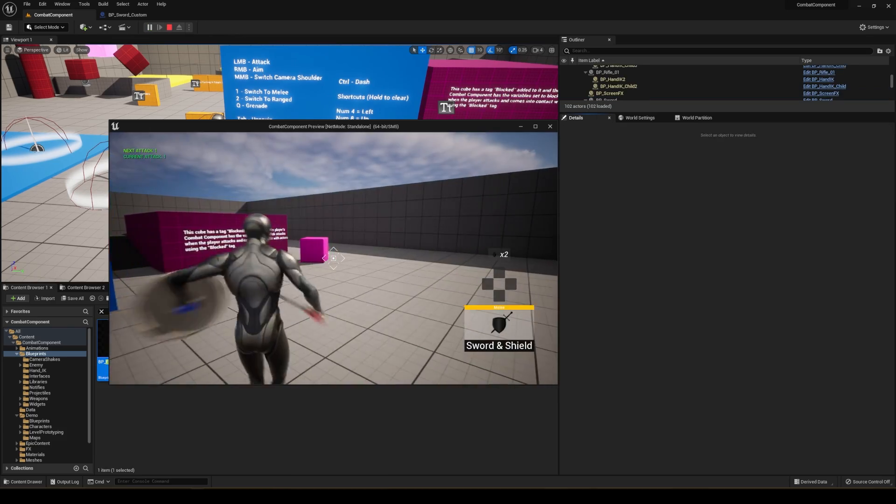
{"action": "left_click", "coordinate": [333, 259]}
{"action": "left_click", "coordinate": [333, 258]}
{"action": "left_click", "coordinate": [333, 258]}
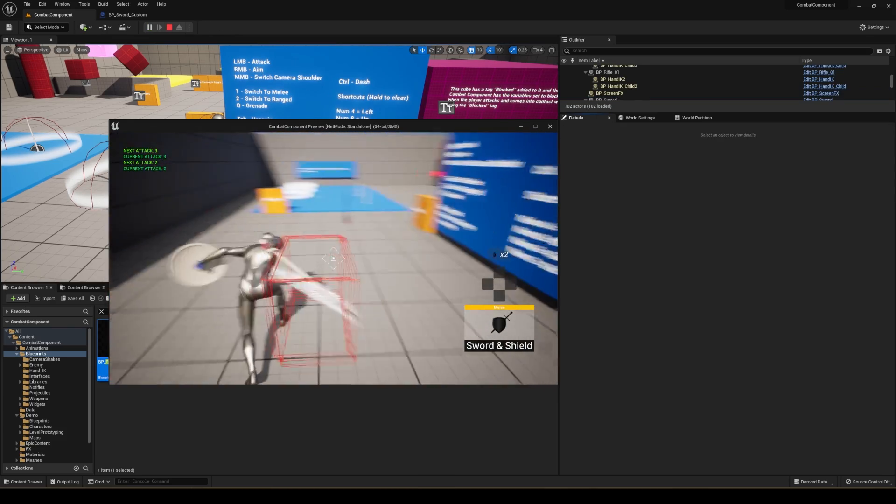
{"action": "left_click", "coordinate": [334, 258]}
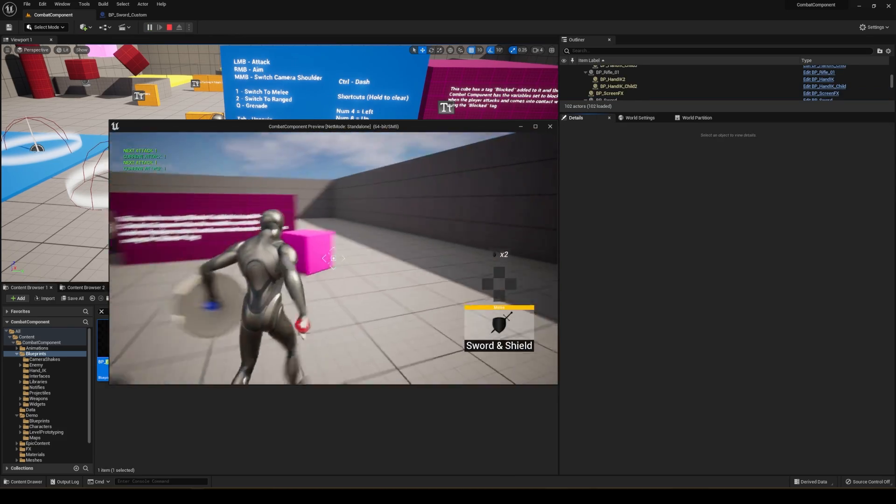
{"action": "key", "text": "Escape"}
- Switch to the BP_Sword_Custom blueprint and playtest the GreatSword's attack
{"action": "left_click", "coordinate": [127, 15]}
{"action": "scroll", "coordinate": [337, 141], "scroll_direction": "down", "scroll_amount": 5}
{"action": "key", "text": "alt+p"}
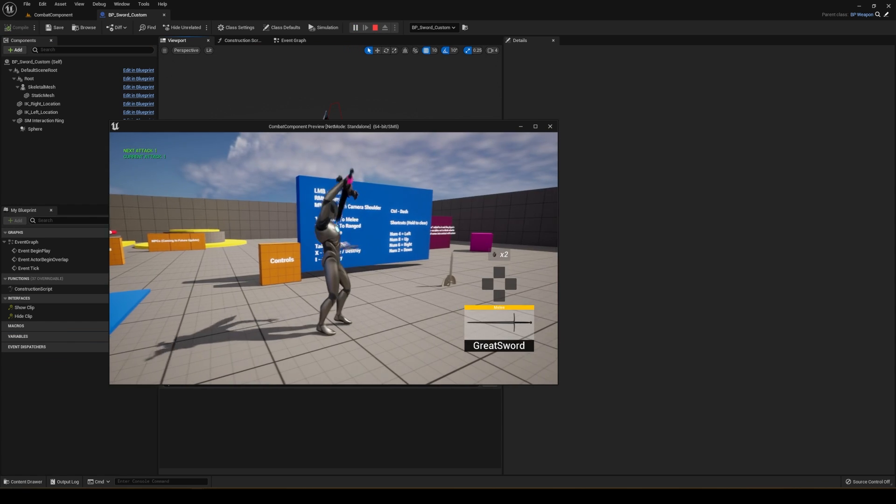
{"action": "key", "text": "Escape"}
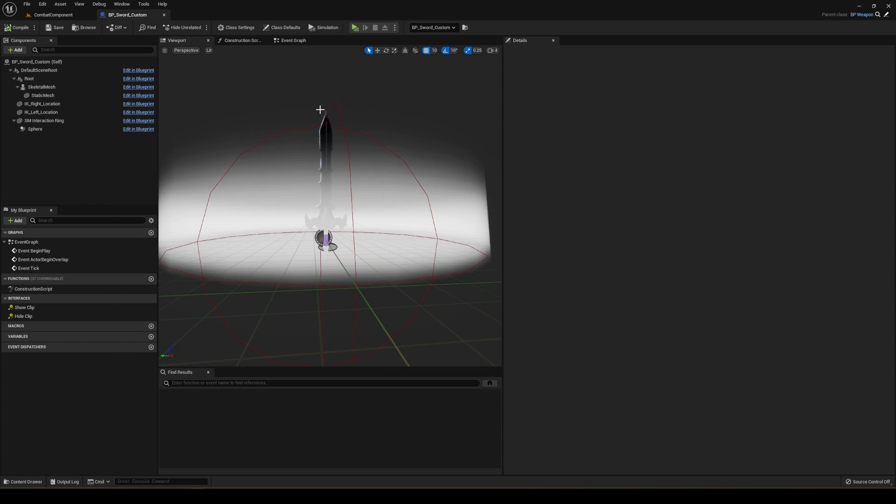
- Open the custom sword's skeletal mesh, SK_Blade_BlackKnight, from its SkeletalMesh component and inspect the blade
{"action": "left_click", "coordinate": [333, 137]}
{"action": "scroll", "coordinate": [634, 172], "scroll_direction": "up", "scroll_amount": 5}
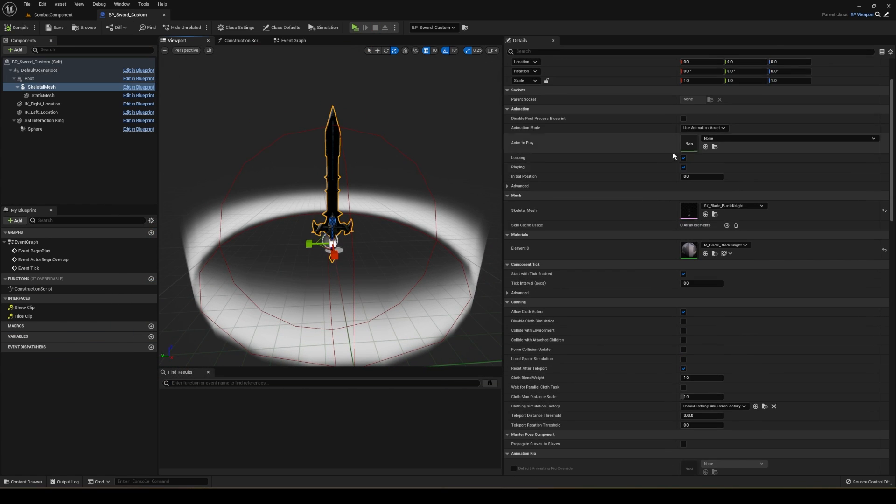
{"action": "double_click", "coordinate": [690, 208]}
{"action": "key", "text": "d"}
{"action": "right_click_drag", "start_coordinate": [436, 217], "coordinate": [347, 192]}
- Open SK_Sword and compare its TrailStart and TrailEnd sockets with those of SK_Blade_BlackKnight
{"action": "left_click", "coordinate": [53, 14]}
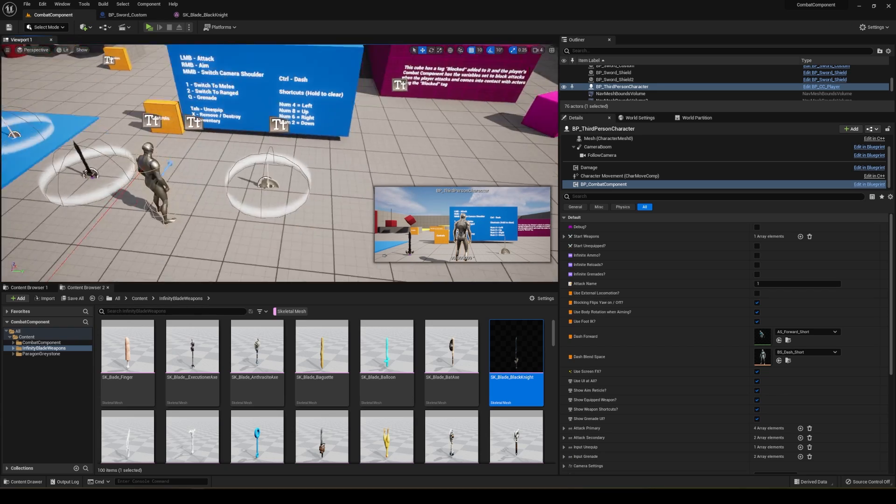
{"action": "double_click", "coordinate": [761, 357]}
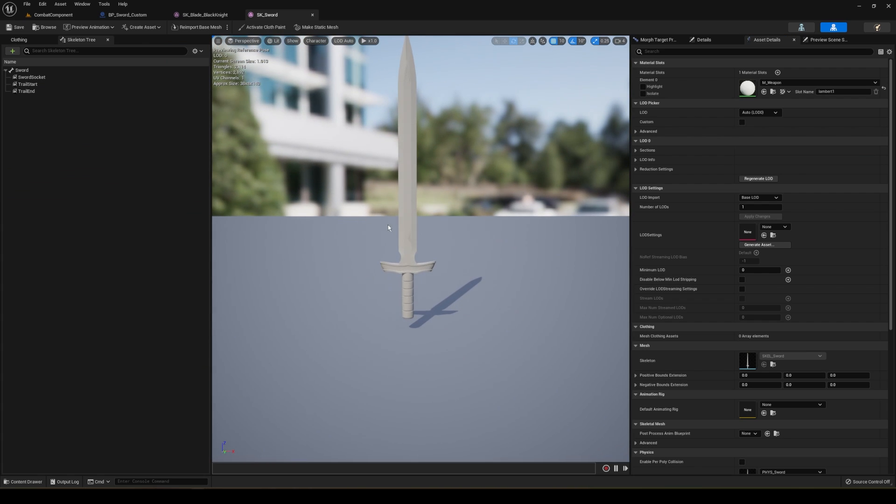
{"action": "left_click", "coordinate": [21, 85]}
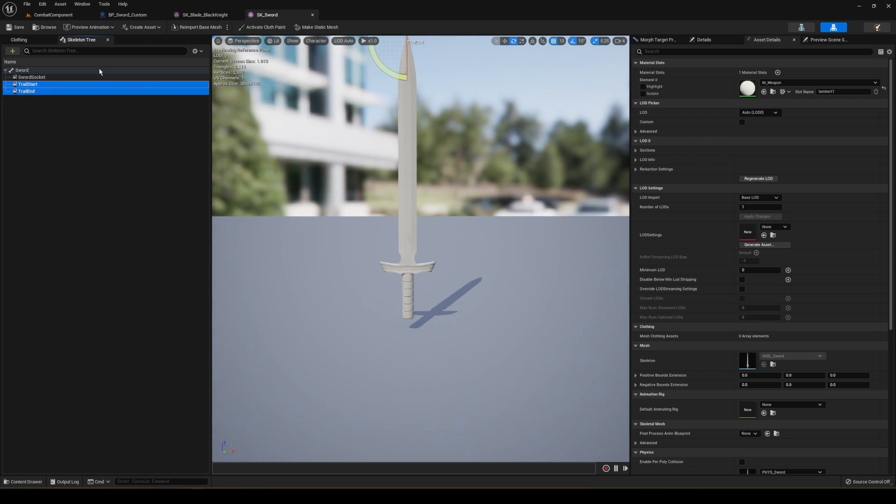
{"action": "left_click", "coordinate": [205, 15]}
{"action": "left_click", "coordinate": [27, 77]}
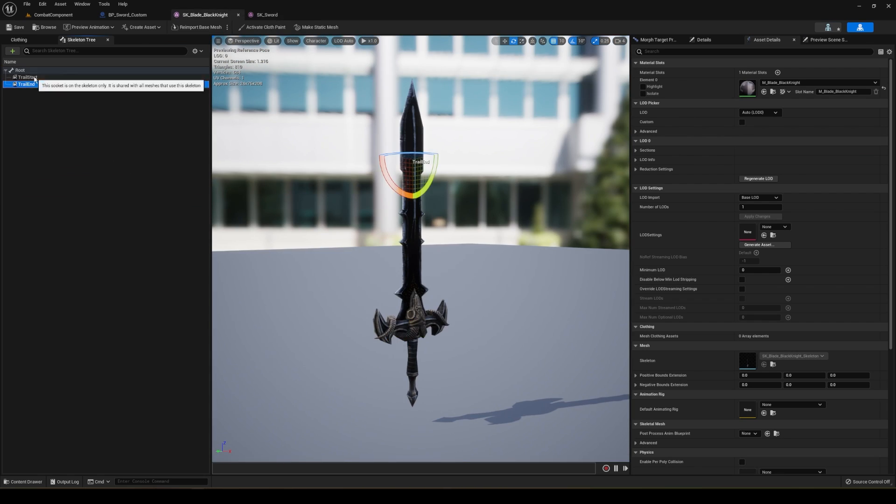
- Open Greystone_Skeleton from the ParagonGreystone content and add SKEL_Mannequin_Combat as a compatible skeleton in its asset details
{"action": "left_click", "coordinate": [53, 16]}
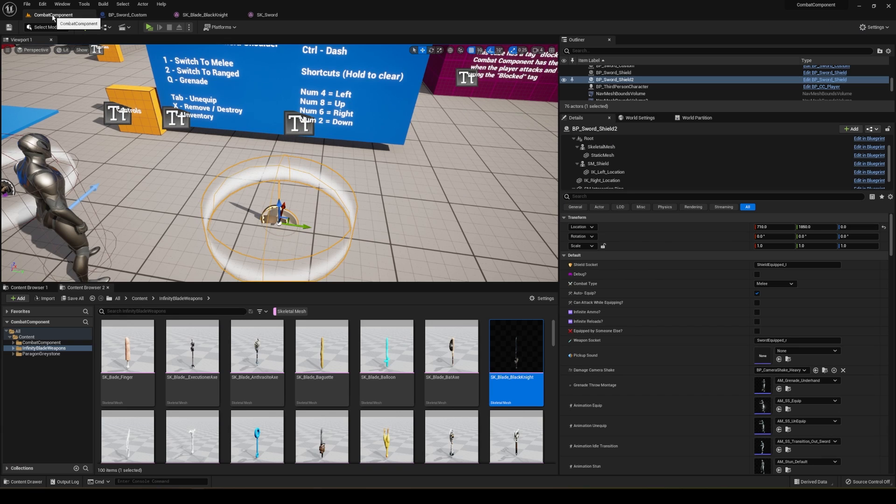
{"action": "left_click", "coordinate": [40, 354]}
{"action": "double_click", "coordinate": [127, 348]}
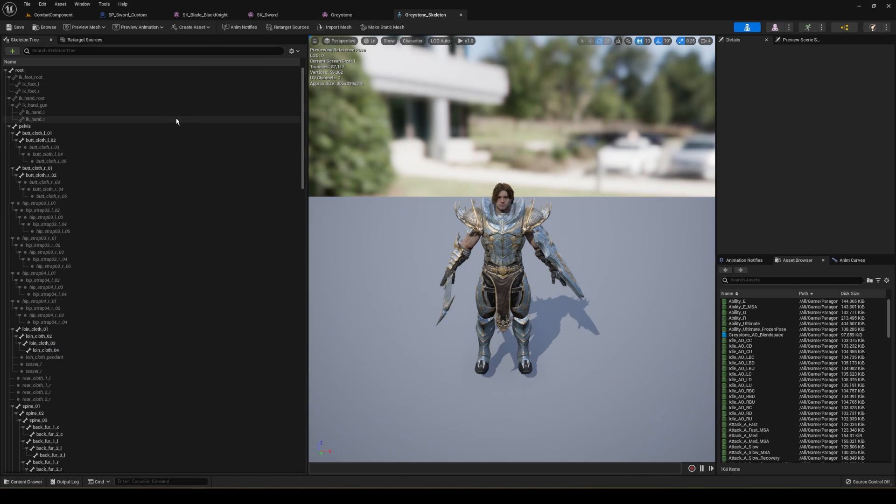
{"action": "left_click", "coordinate": [82, 4]}
{"action": "left_click", "coordinate": [108, 80]}
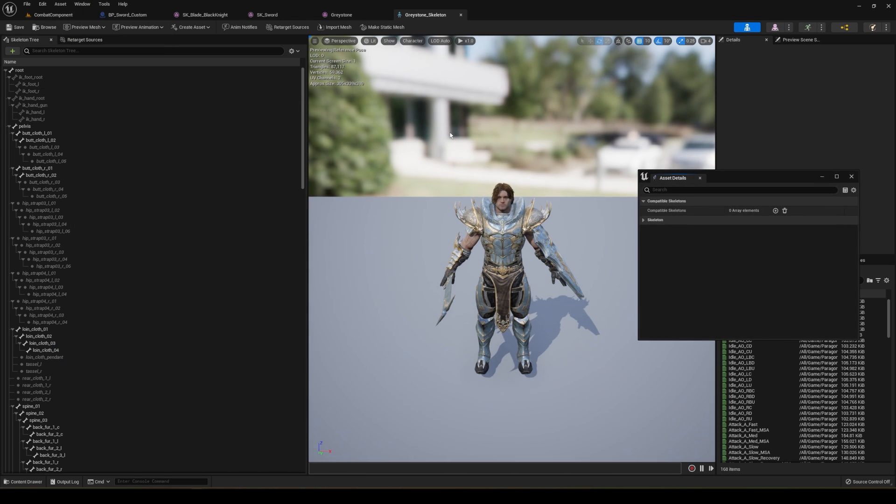
{"action": "left_click", "coordinate": [776, 211]}
{"action": "left_click", "coordinate": [776, 220]}
{"action": "type", "text": "c"}
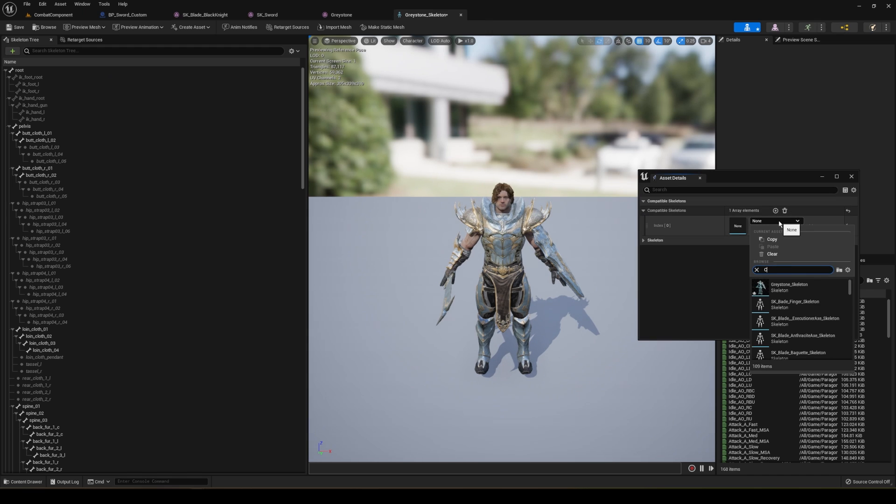
{"action": "left_click", "coordinate": [797, 321]}
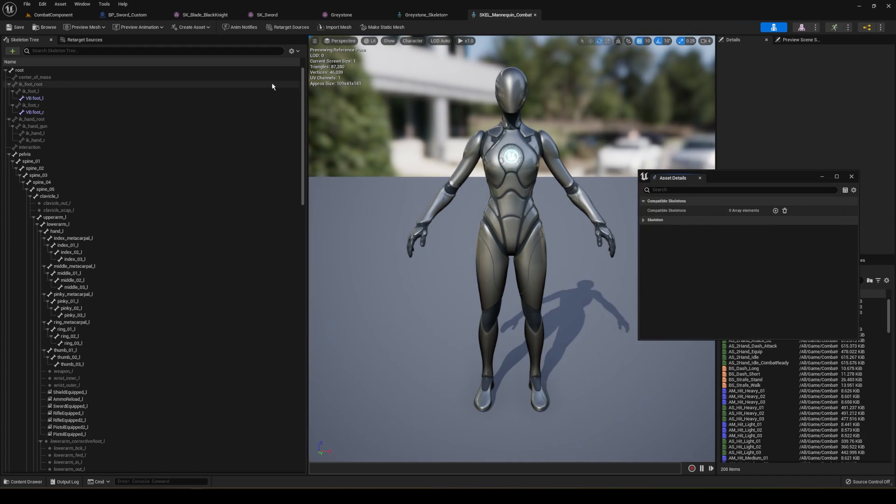
- Add Greystone_Skeleton as a compatible skeleton of SKEL_Mannequin_Combat
{"action": "left_click", "coordinate": [775, 211]}
{"action": "left_click", "coordinate": [766, 219]}
{"action": "left_click", "coordinate": [796, 289]}
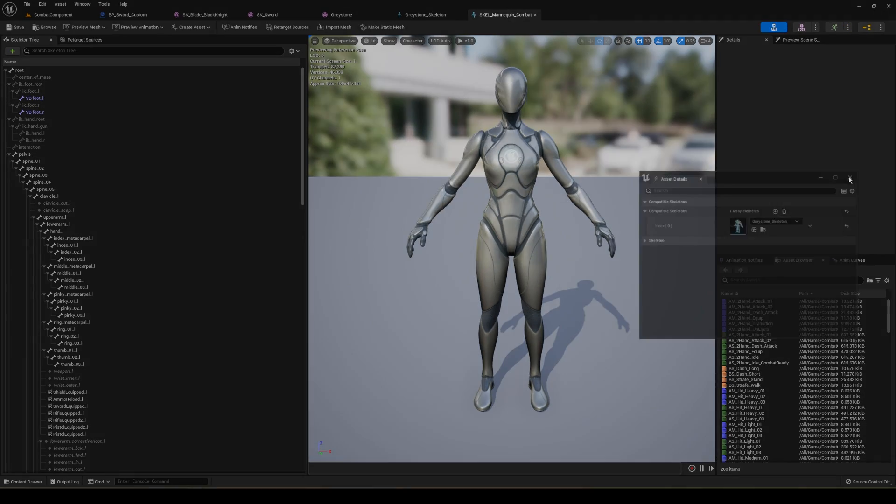
- Search the Greystone animations for "ATTACK MED" and create AnimMontages from Attack_A_Med and Attack_B_Med
{"action": "left_click", "coordinate": [167, 43]}
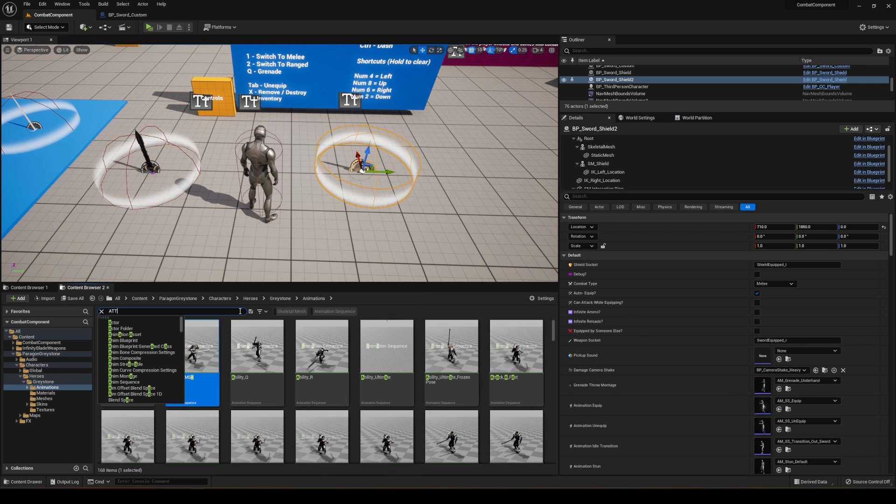
{"action": "type", "text": "ED"}
{"action": "key", "text": "Return"}
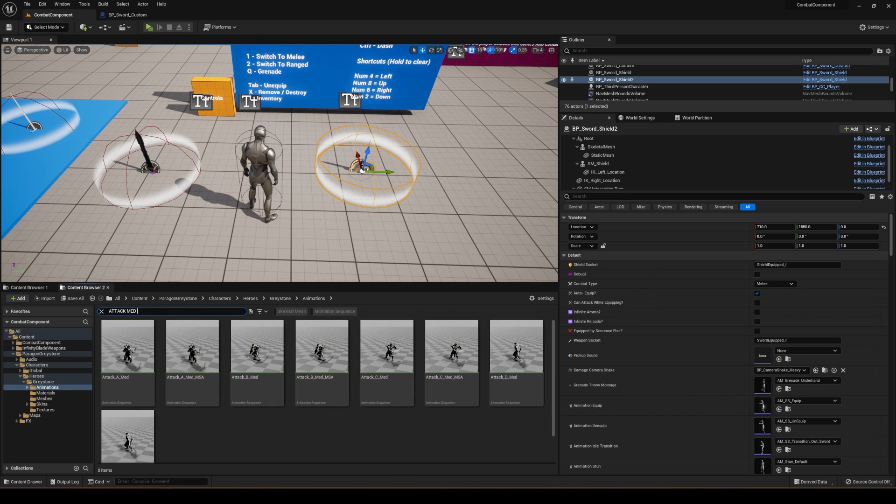
{"action": "left_click", "coordinate": [128, 364]}
{"action": "right_click", "coordinate": [258, 360]}
{"action": "mouse_move", "coordinate": [327, 114]}
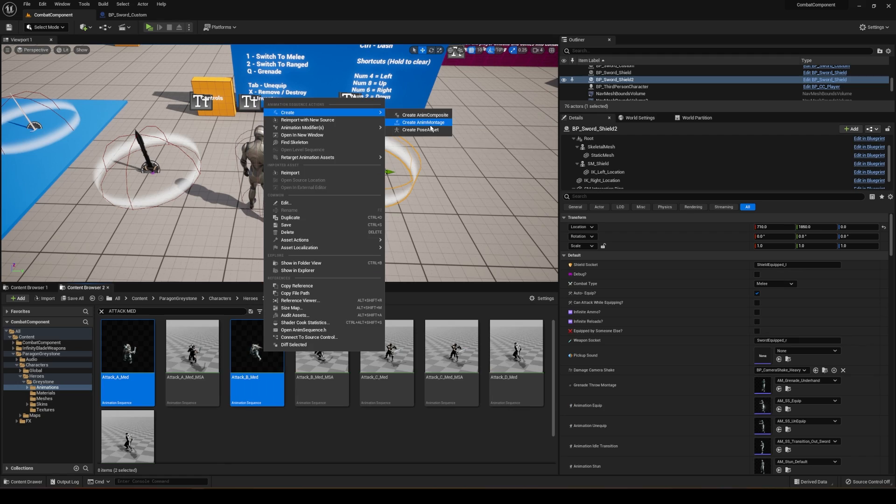
{"action": "left_click", "coordinate": [420, 123]}
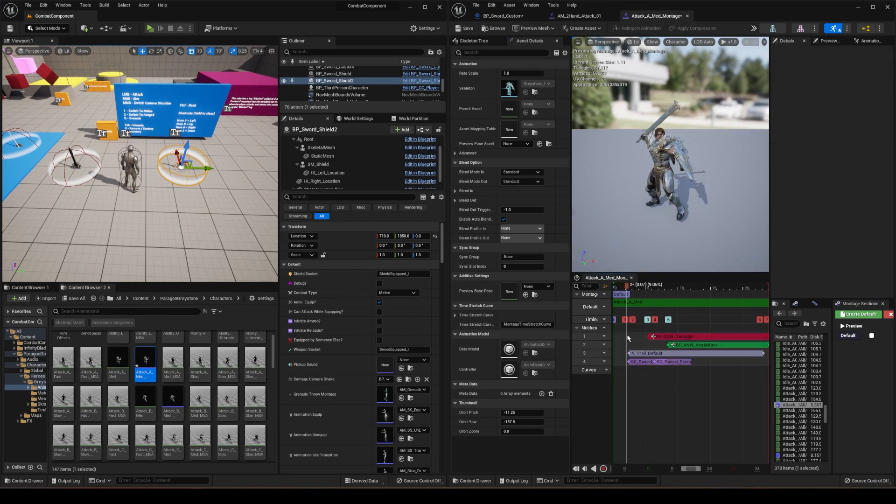
- Adjust the damage and trail notify timing in Attack_A_Med_Montage while scrubbing through the swing
{"action": "left_click", "coordinate": [672, 336]}
{"action": "left_click_drag", "start_coordinate": [627, 285], "coordinate": [722, 285]}
{"action": "left_click", "coordinate": [672, 353]}
- Open Attack_B_Med_Montage and retime its damage, next-attack, trail and sword-sound notifies to match the swing, shortening the damage, trail and next-attack windows
{"action": "double_click", "coordinate": [174, 399]}
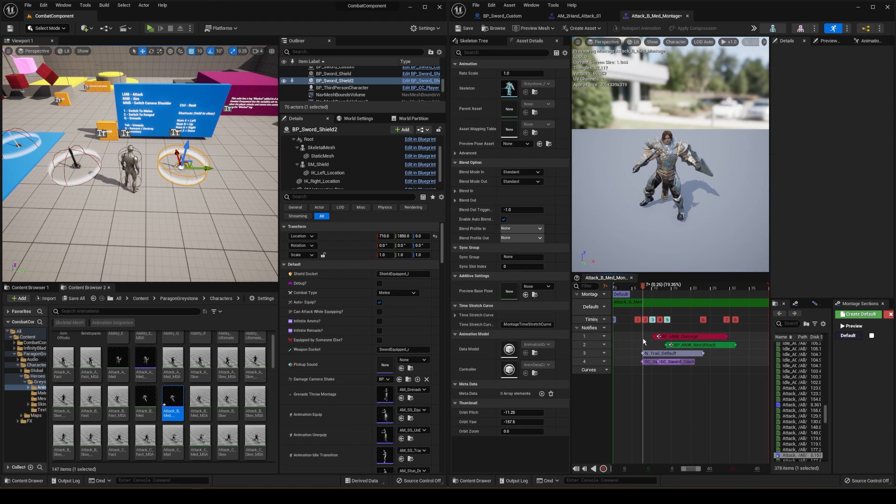
{"action": "left_click_drag", "start_coordinate": [626, 332], "coordinate": [747, 366]}
{"action": "left_click_drag", "start_coordinate": [643, 286], "coordinate": [636, 286]}
{"action": "left_click_drag", "start_coordinate": [672, 353], "coordinate": [657, 354]}
{"action": "left_click_drag", "start_coordinate": [636, 286], "coordinate": [653, 286]}
{"action": "left_click_drag", "start_coordinate": [710, 336], "coordinate": [655, 337]}
{"action": "left_click_drag", "start_coordinate": [688, 353], "coordinate": [654, 354]}
{"action": "left_click_drag", "start_coordinate": [653, 285], "coordinate": [689, 285]}
{"action": "left_click_drag", "start_coordinate": [719, 345], "coordinate": [699, 345]}
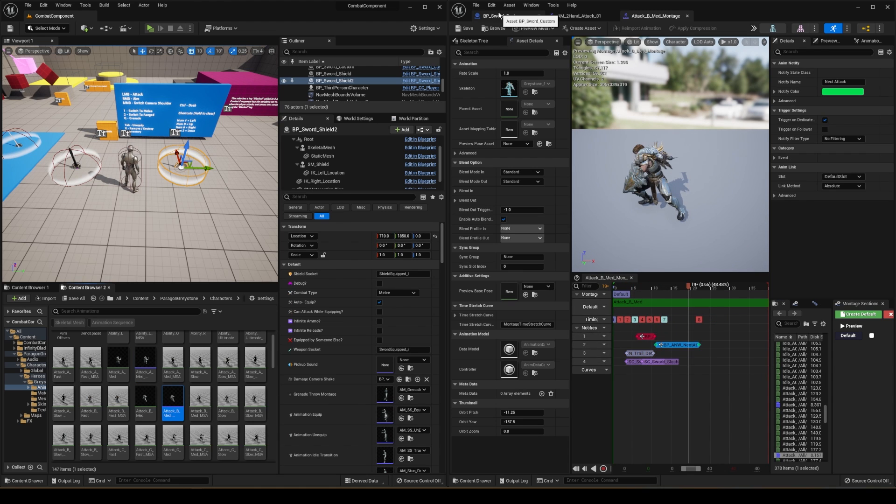
- Disable Use IK when Relaxed in BP_Sword_Custom's class defaults and save the blueprint
{"action": "left_click", "coordinate": [499, 15]}
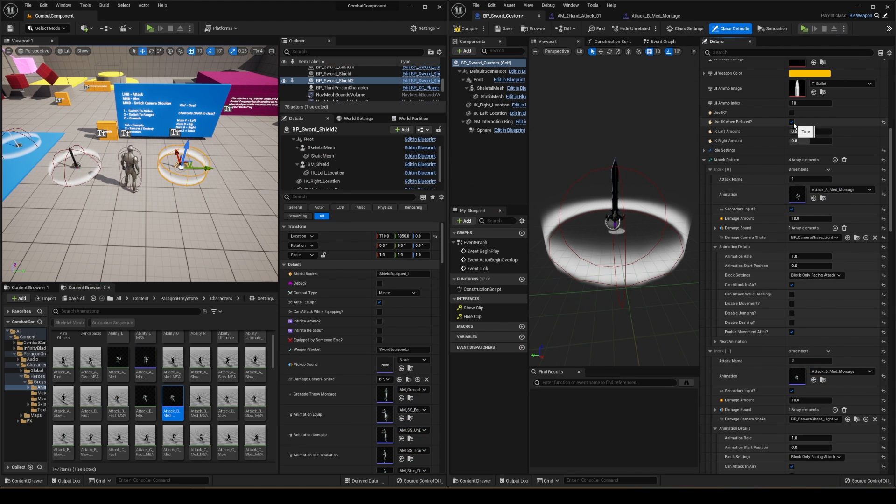
{"action": "left_click", "coordinate": [793, 123]}
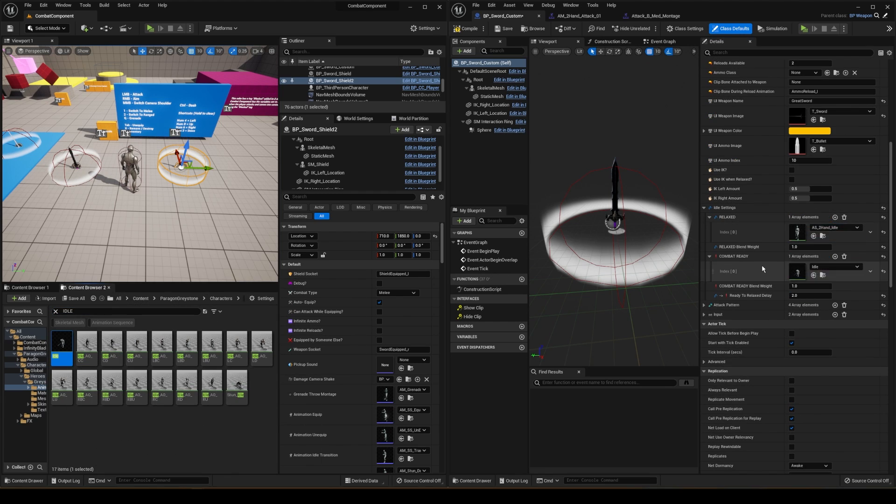
{"action": "key", "text": "ctrl+s"}
- Clear BP_Sword_Custom's Animation Idle Transition and playtest the GreatSword
{"action": "left_click_drag", "start_coordinate": [891, 242], "coordinate": [891, 133]}
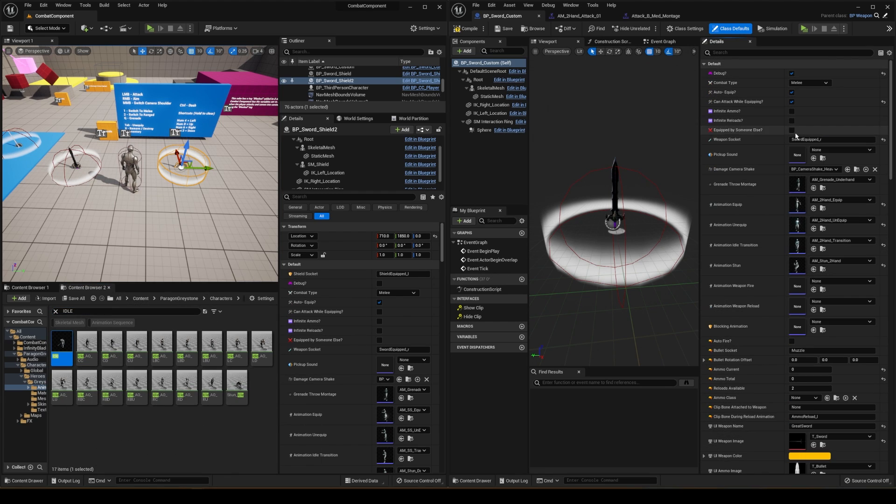
{"action": "left_click", "coordinate": [814, 240]}
{"action": "left_click", "coordinate": [813, 297]}
{"action": "key", "text": "alt+p"}
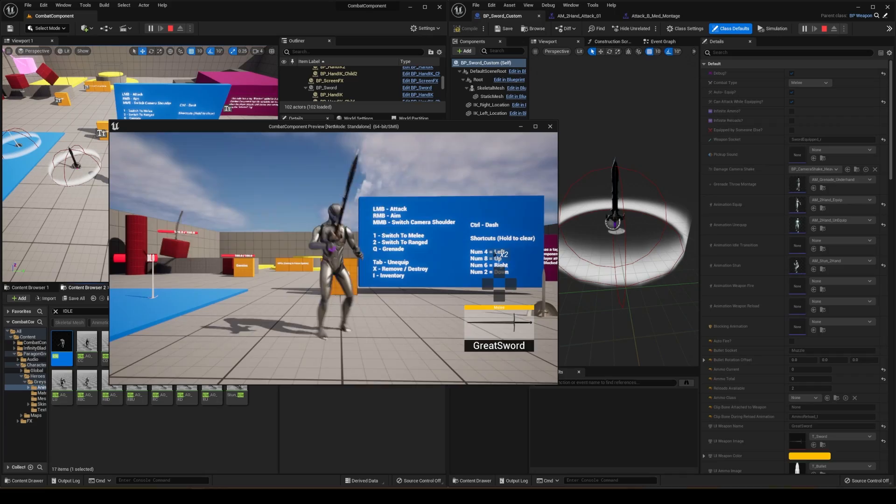